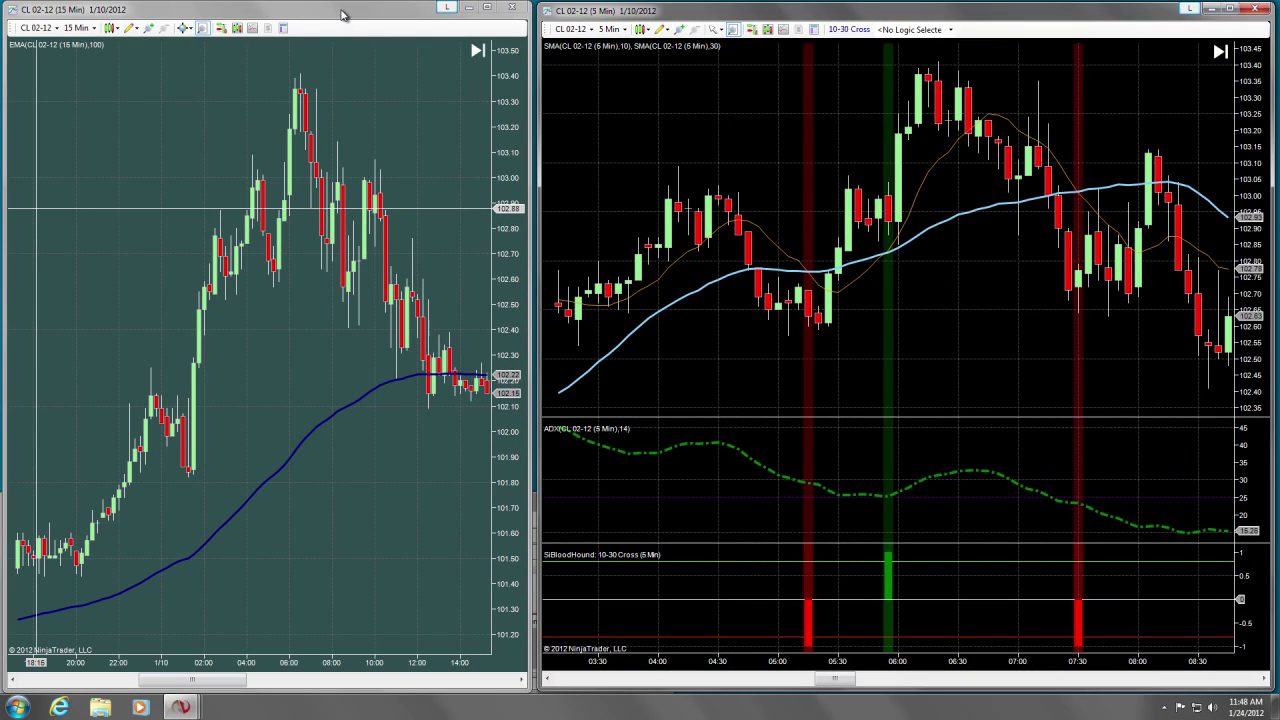
Step: Scroll through the 15-minute and 5-minute charts to review them
{"action": "left_click", "coordinate": [297, 357]}
{"action": "scroll", "coordinate": [246, 430], "scroll_direction": "down", "scroll_amount": 5}
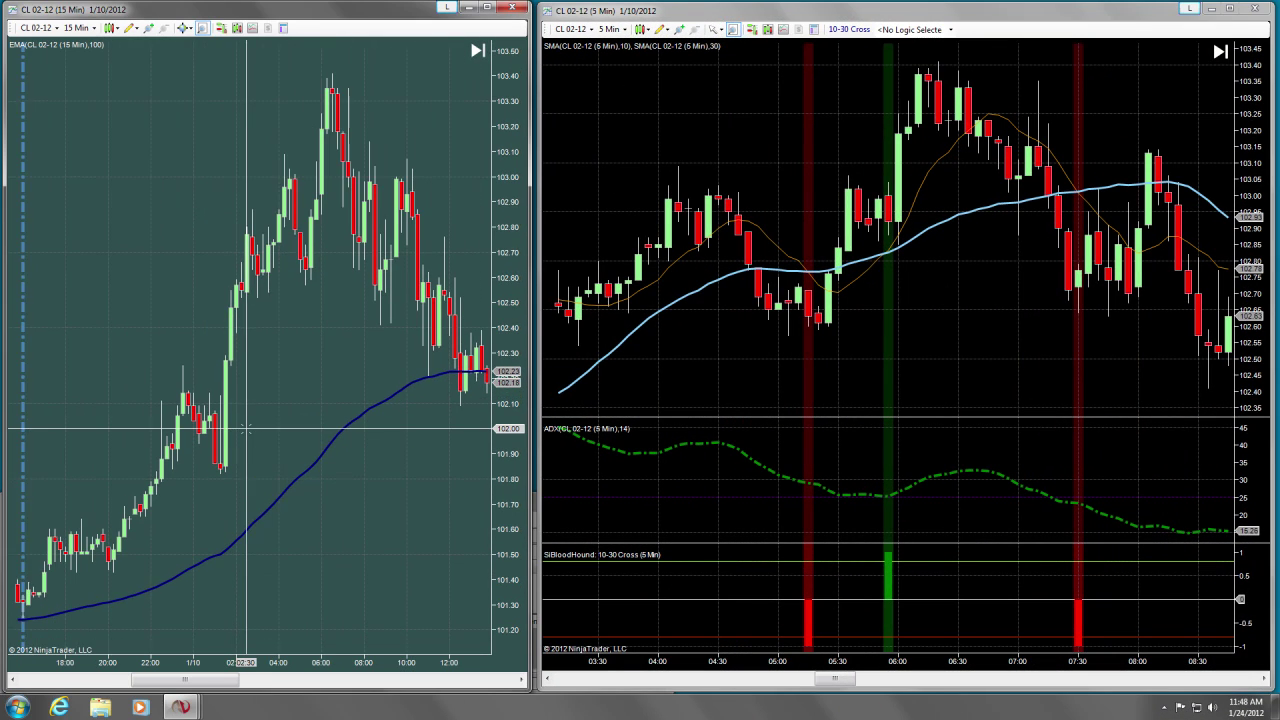
{"action": "scroll", "coordinate": [246, 430], "scroll_direction": "down", "scroll_amount": 3}
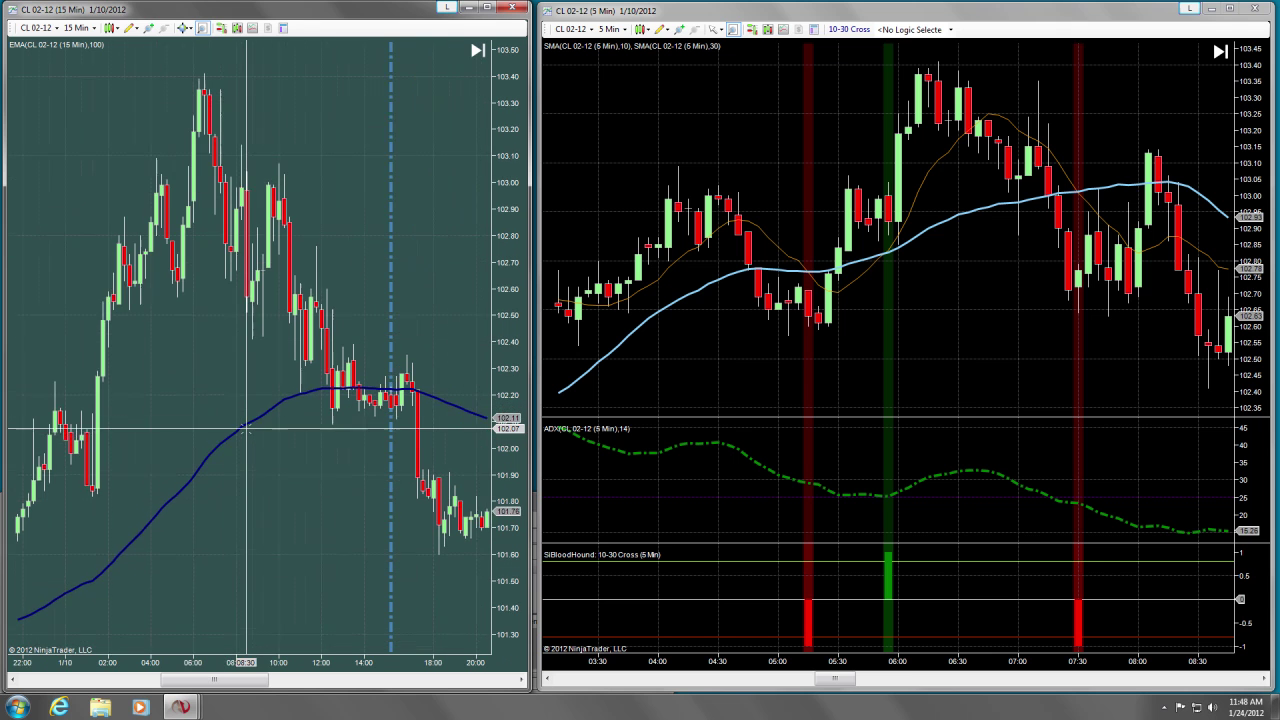
{"action": "scroll", "coordinate": [246, 430], "scroll_direction": "up", "scroll_amount": 4}
{"action": "scroll", "coordinate": [246, 430], "scroll_direction": "up", "scroll_amount": 2}
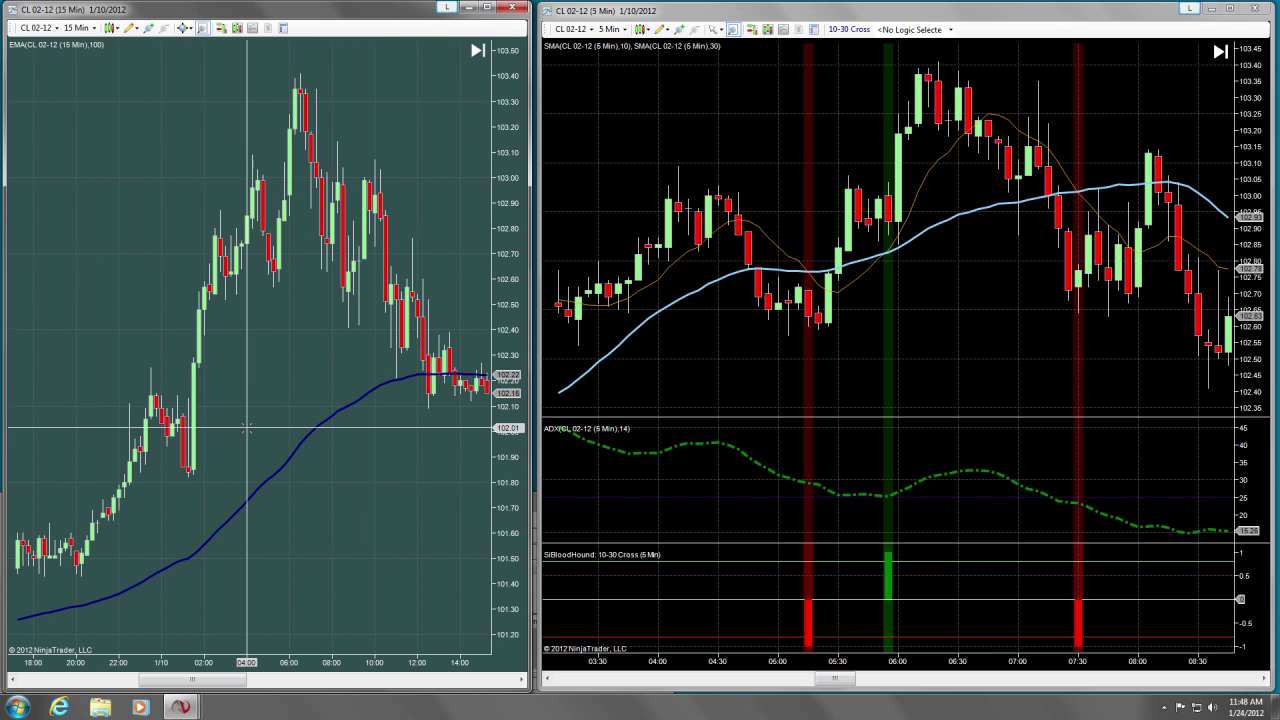
{"action": "left_click", "coordinate": [915, 338]}
{"action": "scroll", "coordinate": [934, 375], "scroll_direction": "up", "scroll_amount": 4}
{"action": "scroll", "coordinate": [935, 375], "scroll_direction": "down", "scroll_amount": 6}
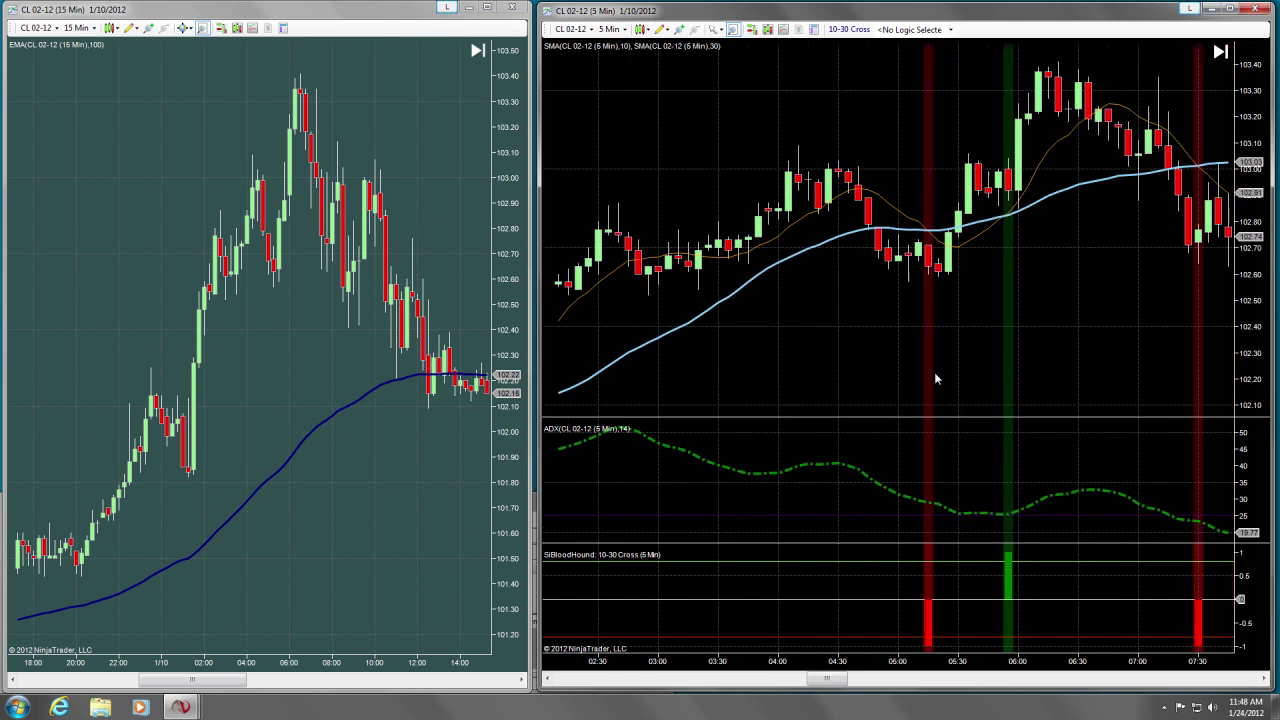
{"action": "scroll", "coordinate": [935, 371], "scroll_direction": "up", "scroll_amount": 2}
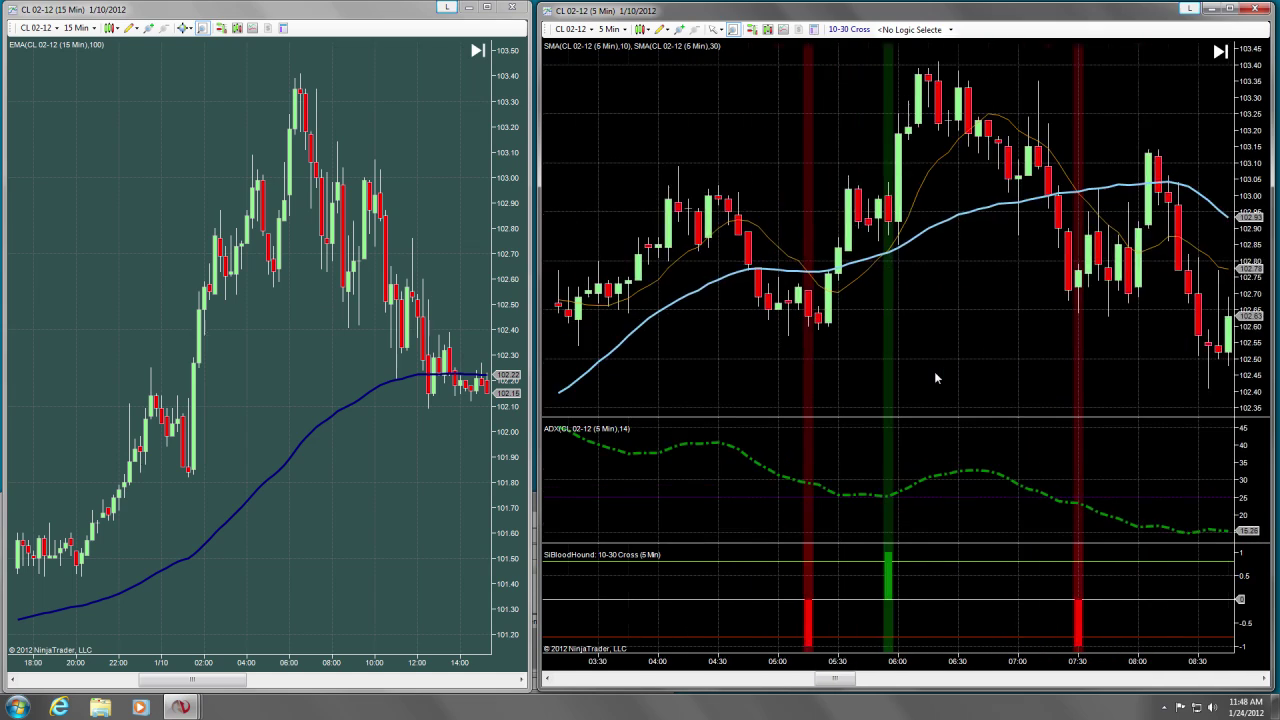
Step: Open the 5-minute chart's Indicators and select SiBloodHound: 10-30 Cross's Template setting
{"action": "key", "text": "ctrl+i"}
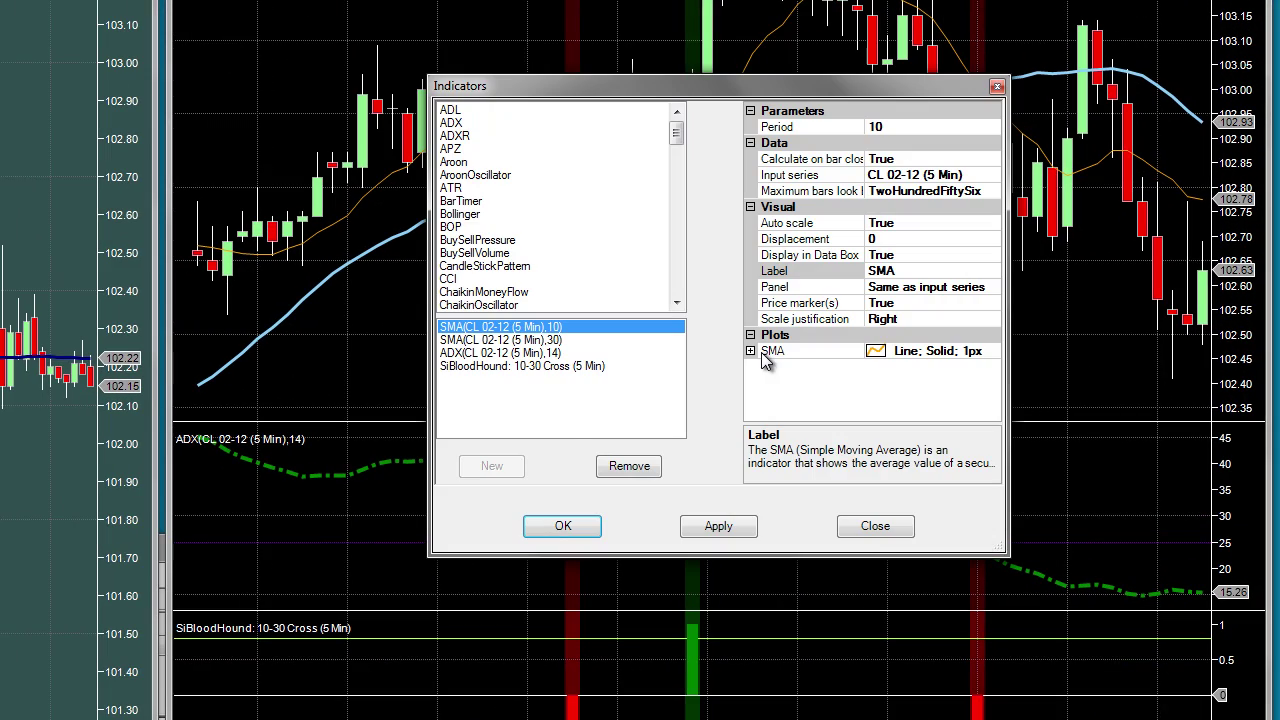
{"action": "left_click", "coordinate": [528, 368]}
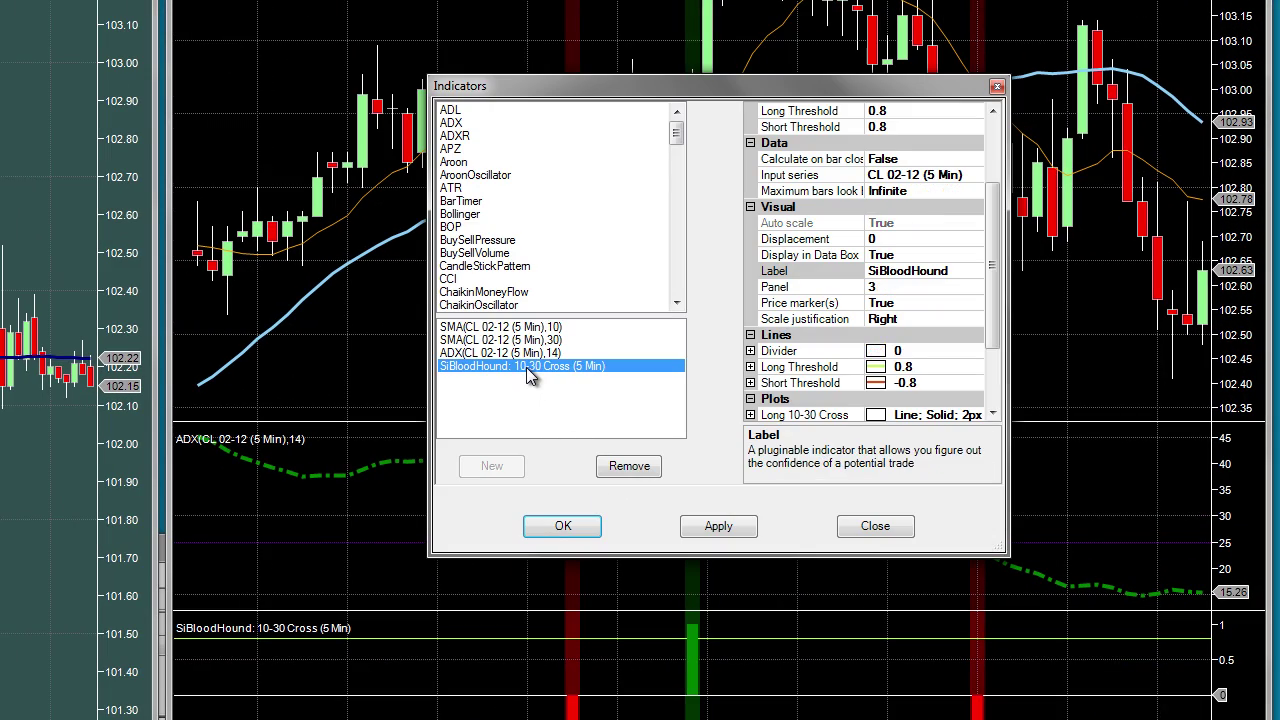
{"action": "scroll", "coordinate": [990, 128], "scroll_direction": "up", "scroll_amount": 3}
{"action": "left_click", "coordinate": [972, 130]}
Step: Add an Indicator Threshold solver to the 10-30 Cross template
{"action": "left_click", "coordinate": [1010, 137]}
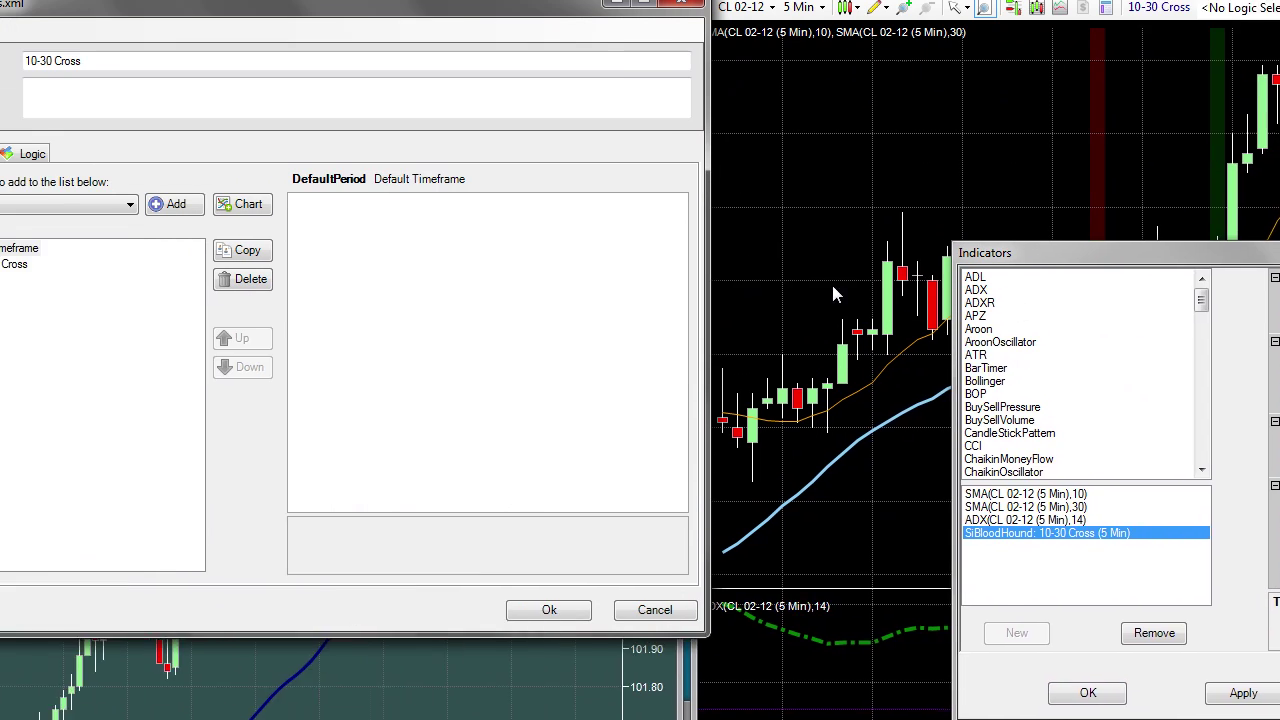
{"action": "left_click", "coordinate": [122, 243]}
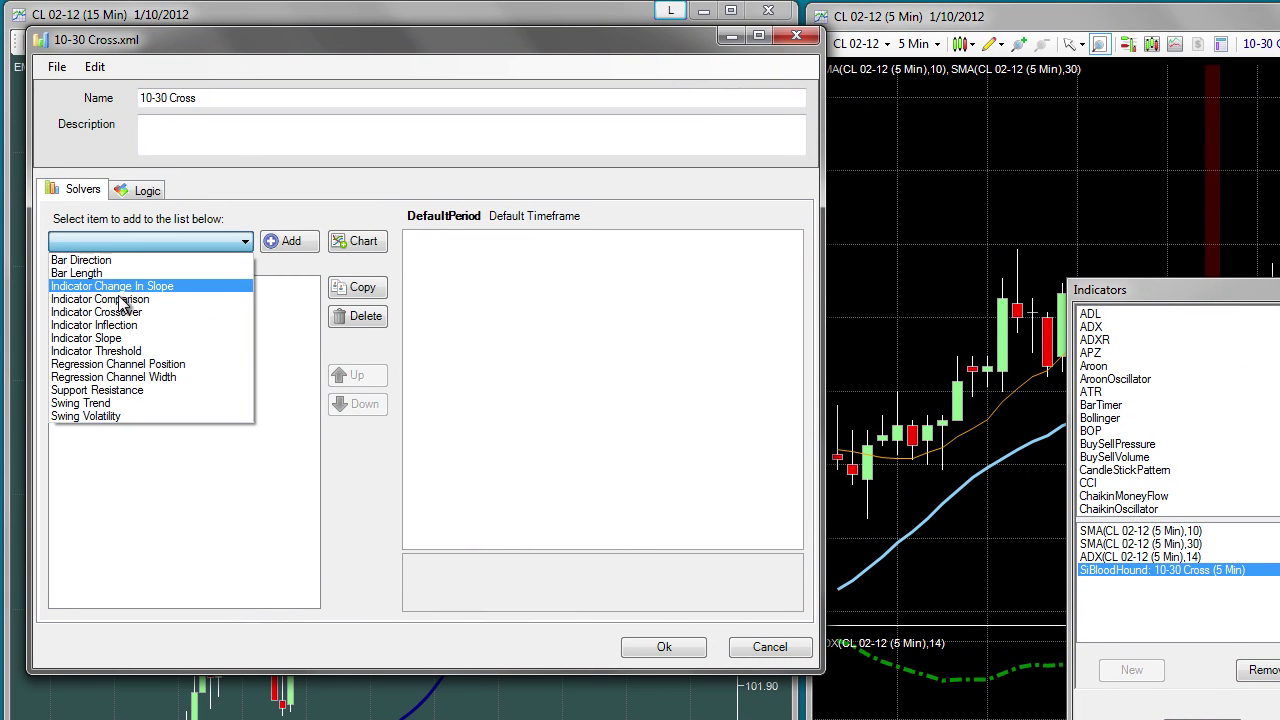
{"action": "left_click", "coordinate": [130, 351]}
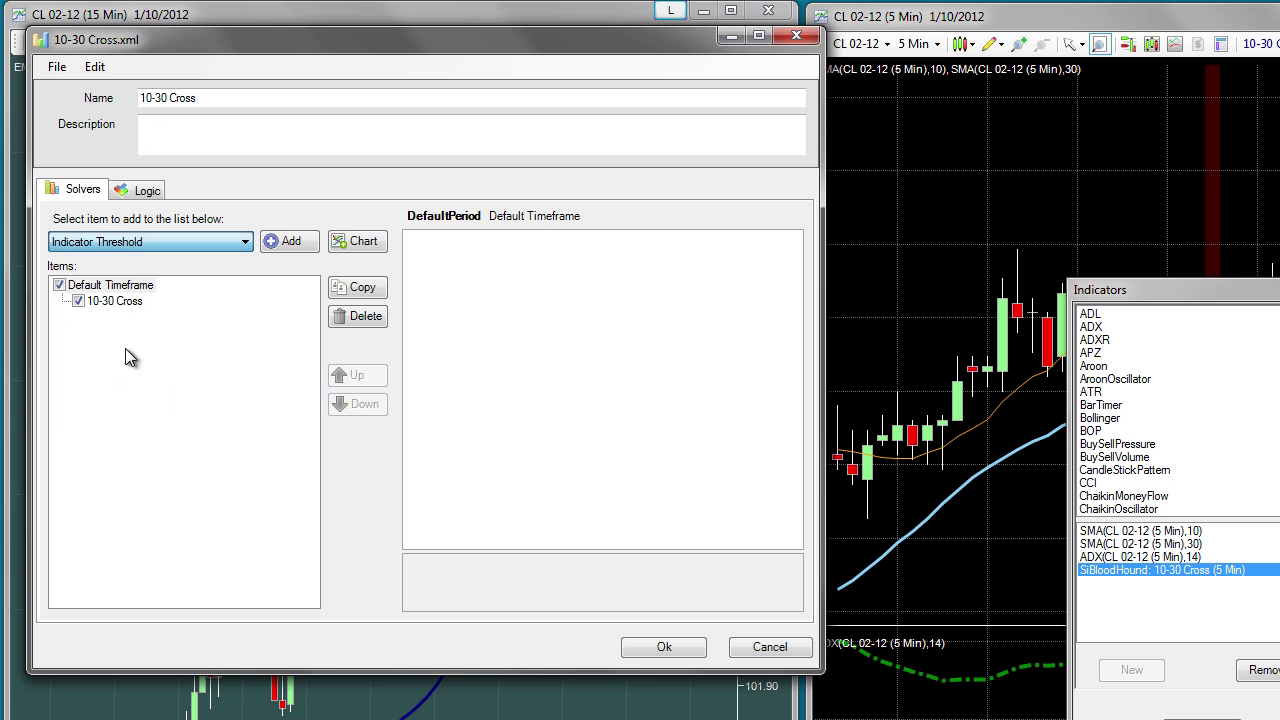
{"action": "left_click", "coordinate": [280, 242]}
Step: Rename the new threshold solver to ADX
{"action": "left_click", "coordinate": [740, 257]}
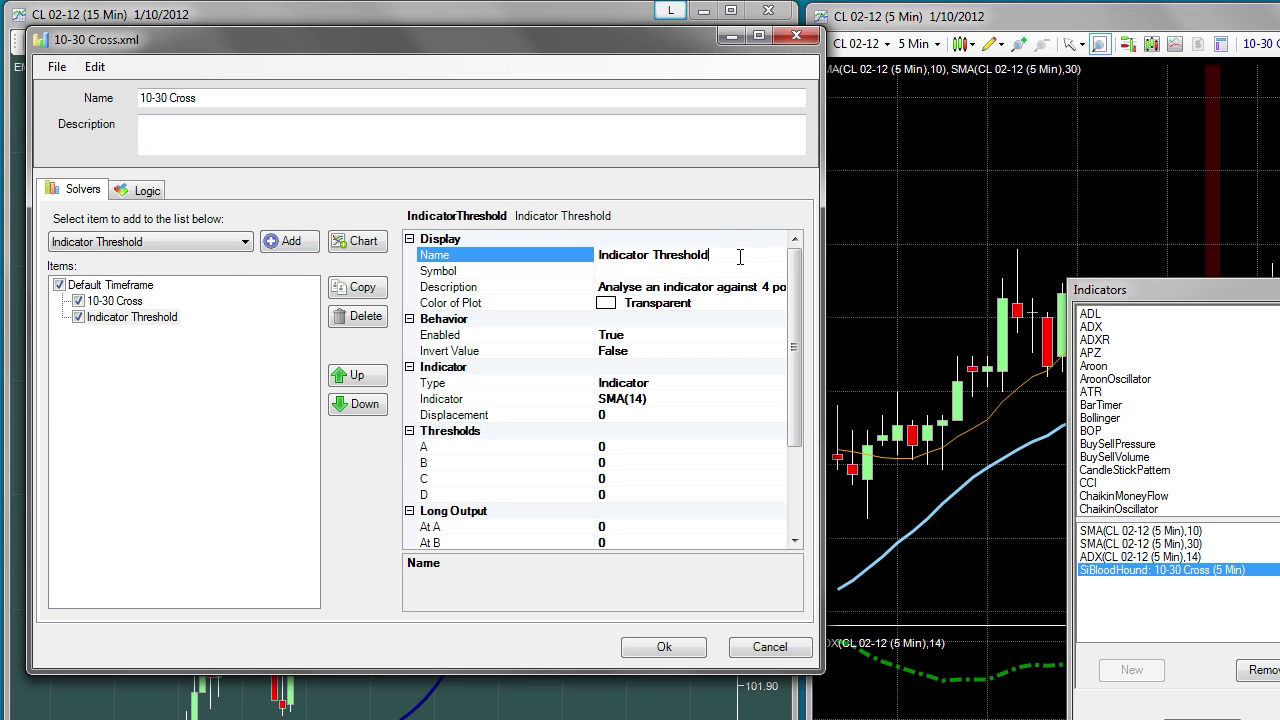
{"action": "type", "text": "ADX"}
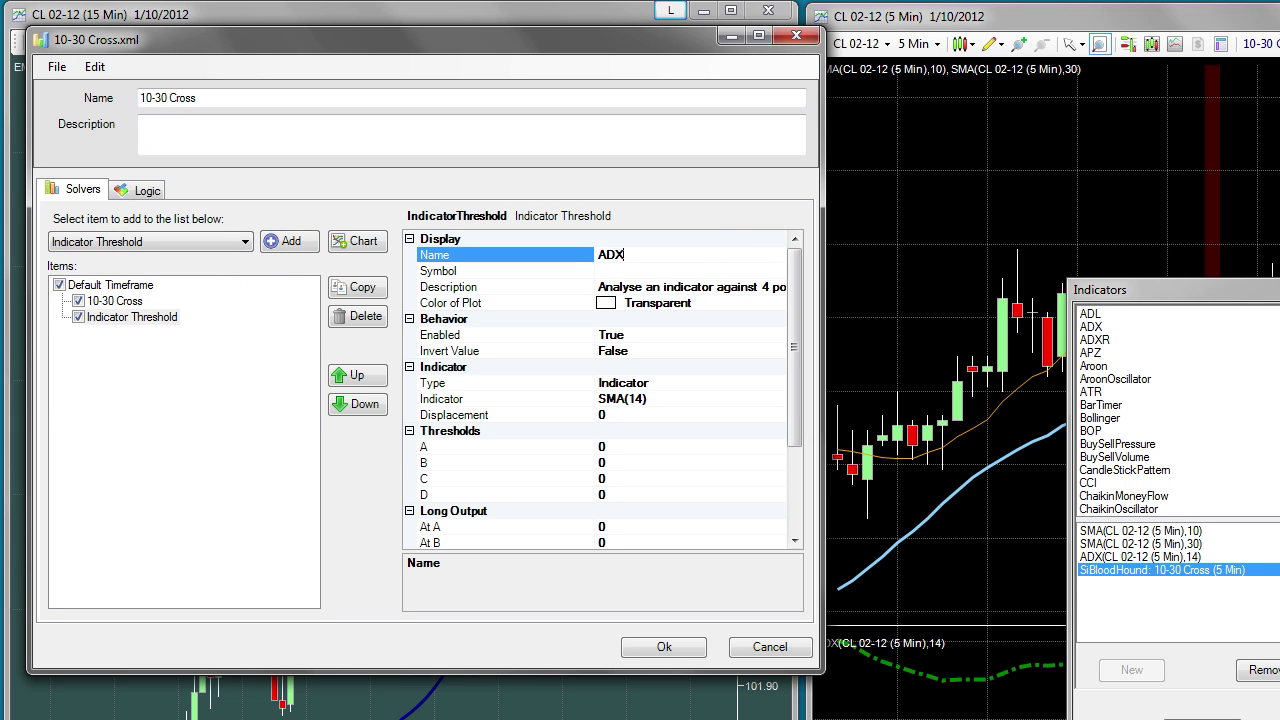
{"action": "key", "text": "Return"}
{"action": "left_click", "coordinate": [745, 399]}
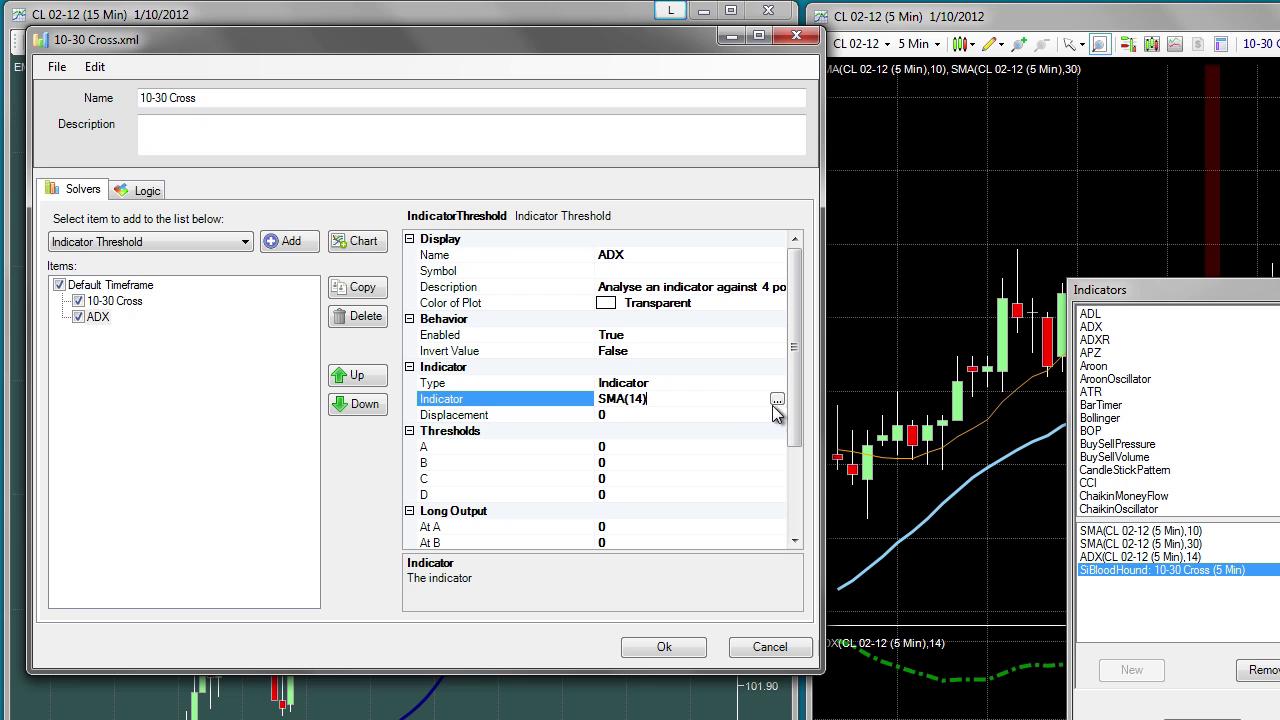
Step: Switch the ADX solver's analysed indicator from SMA(14) to ADX(14)
{"action": "left_click", "coordinate": [779, 399]}
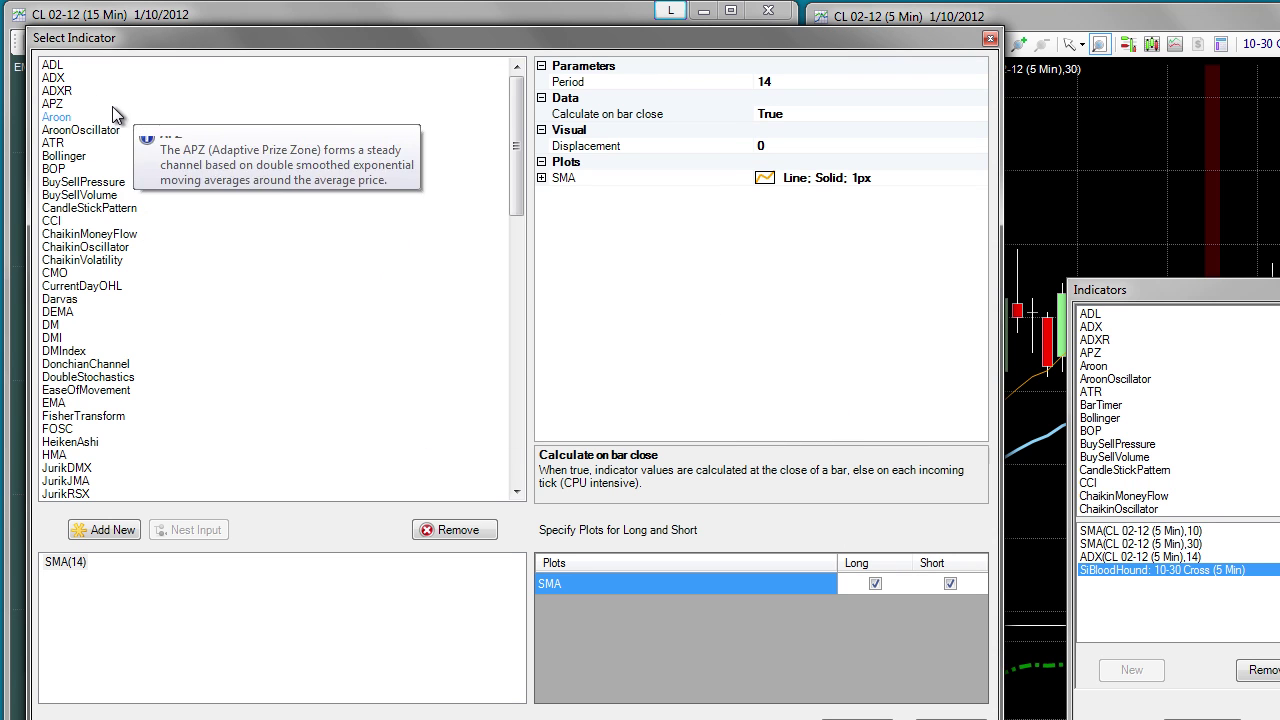
{"action": "left_click", "coordinate": [76, 78]}
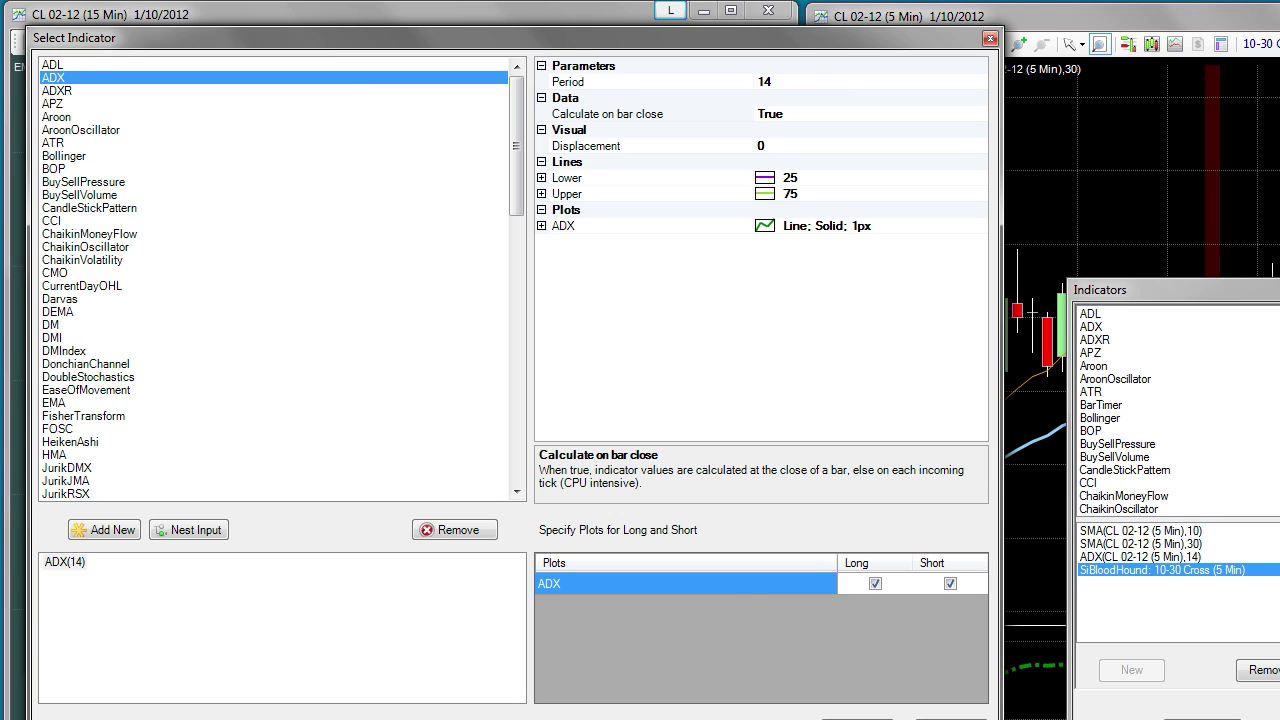
{"action": "key", "text": "Return"}
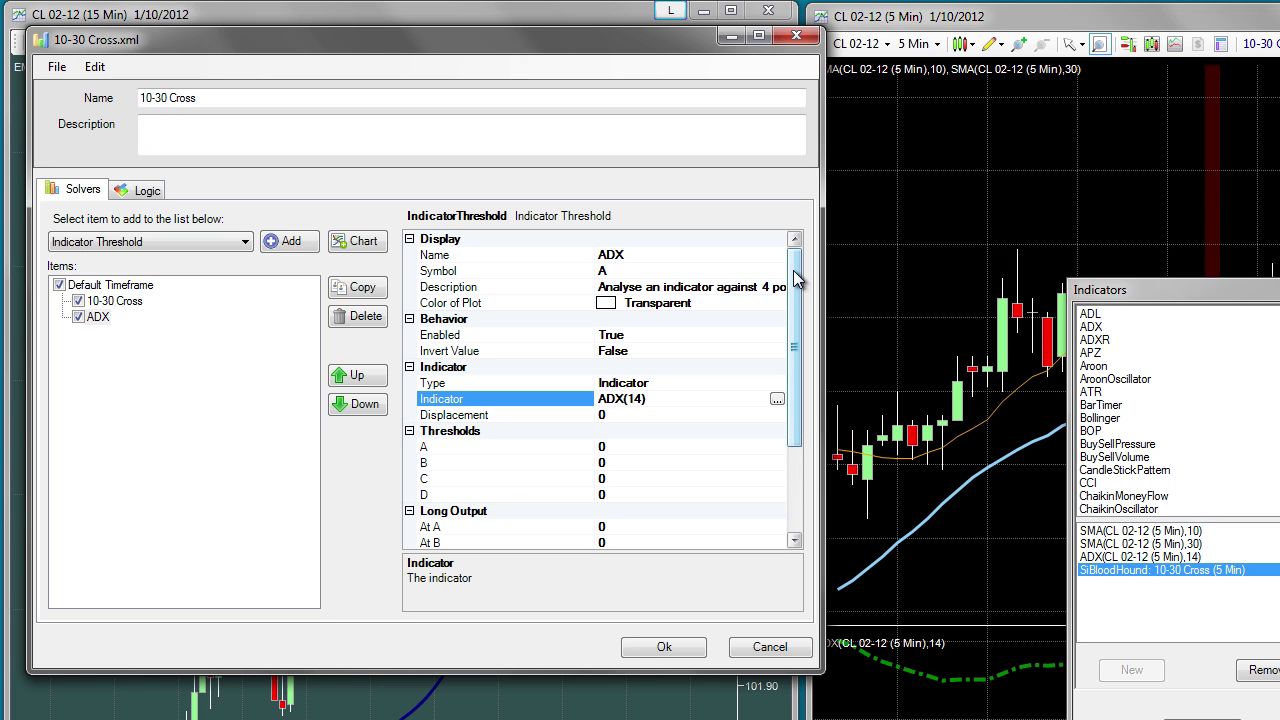
Step: Set threshold A to 25 and both Long and Short Output At A to 1
{"action": "left_click", "coordinate": [623, 447]}
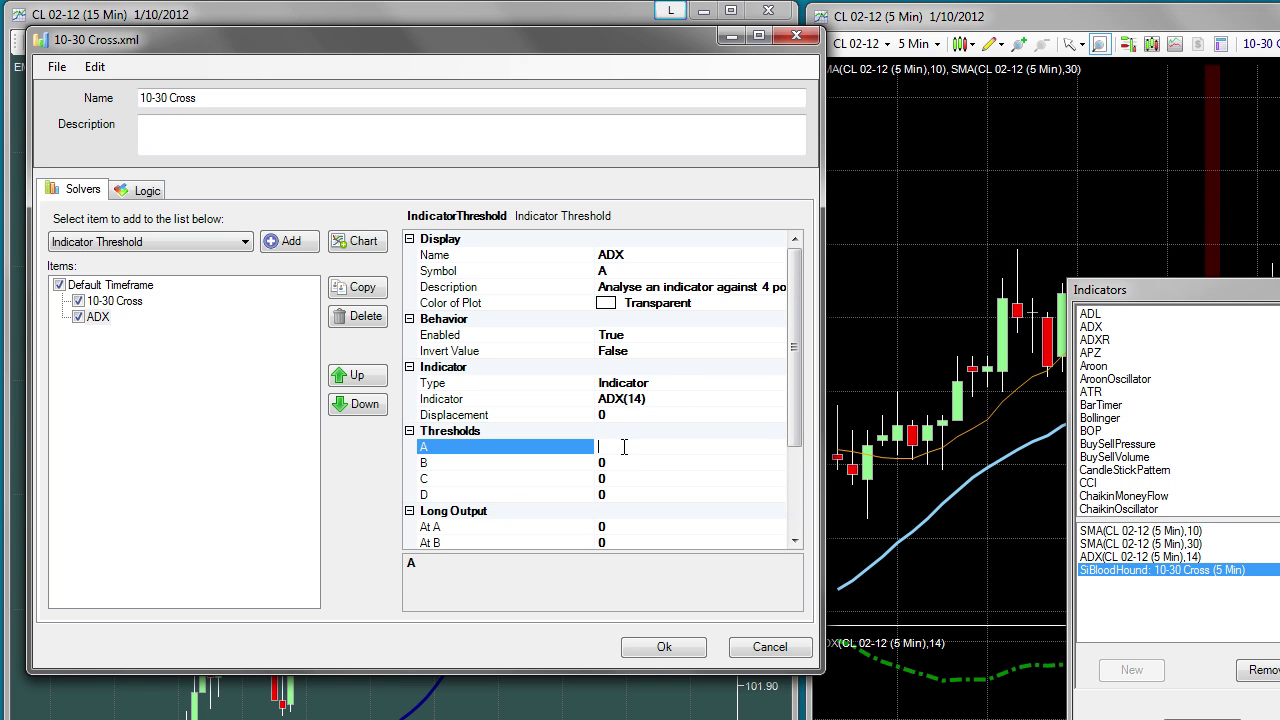
{"action": "type", "text": "25"}
{"action": "left_click_drag", "start_coordinate": [795, 318], "coordinate": [780, 423]}
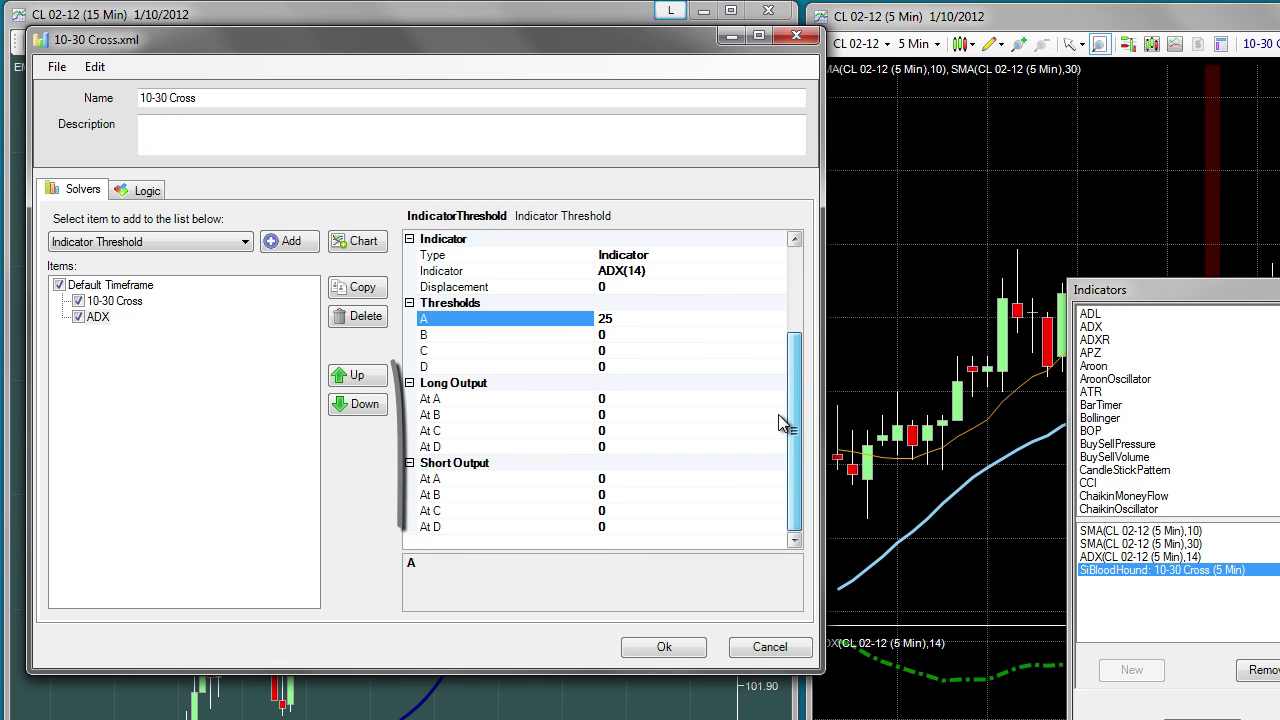
{"action": "left_click", "coordinate": [623, 398]}
{"action": "type", "text": "1"}
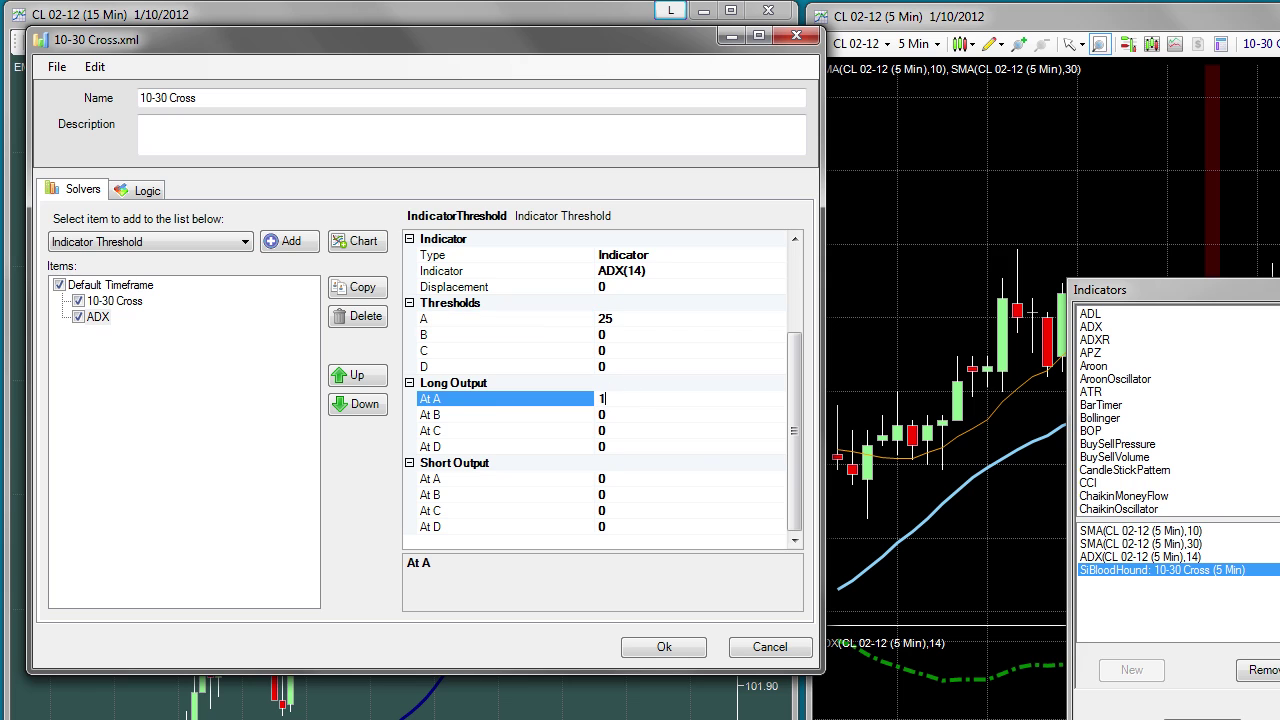
{"action": "left_click", "coordinate": [677, 475]}
{"action": "type", "text": "1"}
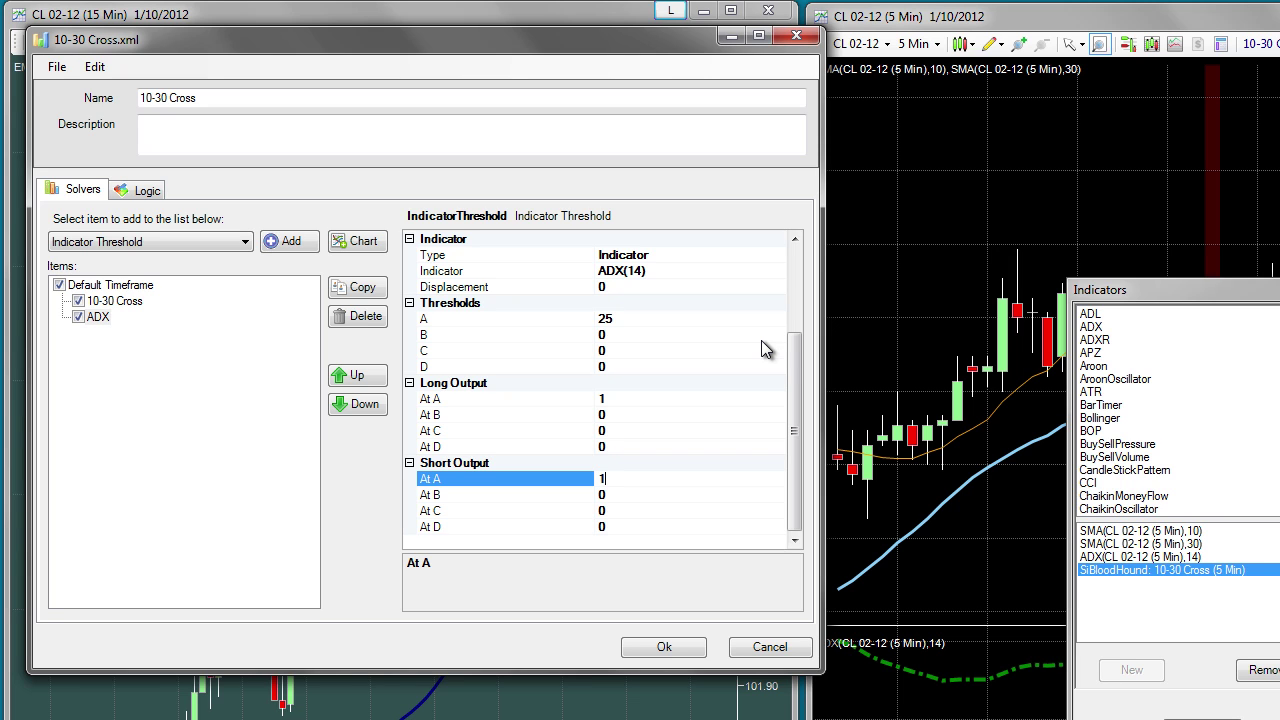
{"action": "left_click_drag", "start_coordinate": [789, 348], "coordinate": [793, 248]}
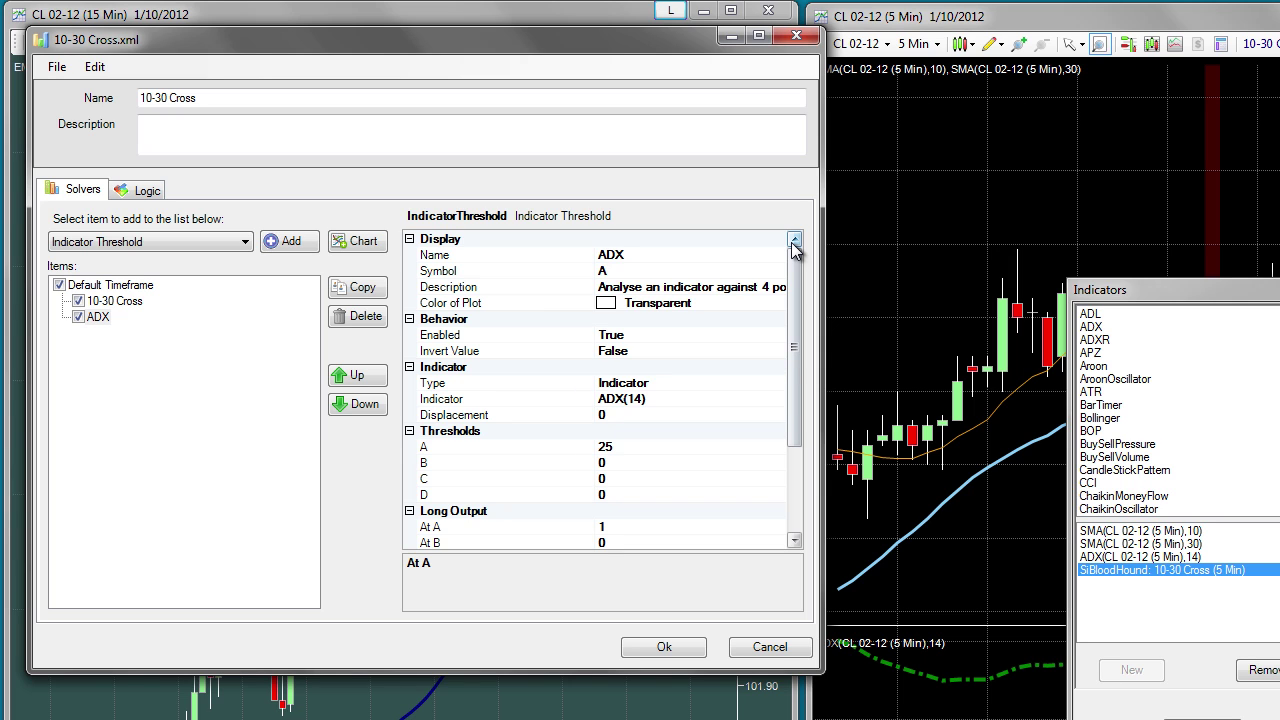
Step: Add a new timeframe to the template and set it to 15 minutes
{"action": "left_click", "coordinate": [355, 246]}
{"action": "left_click", "coordinate": [80, 333]}
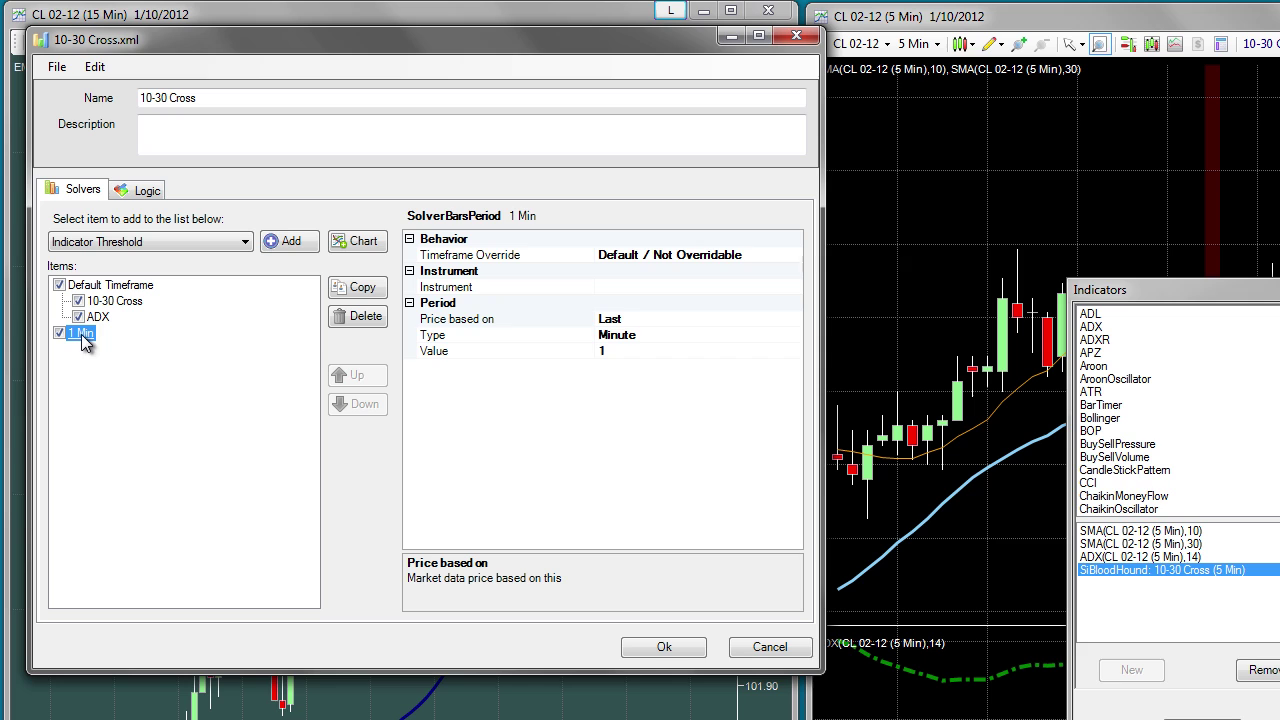
{"action": "left_click", "coordinate": [620, 357]}
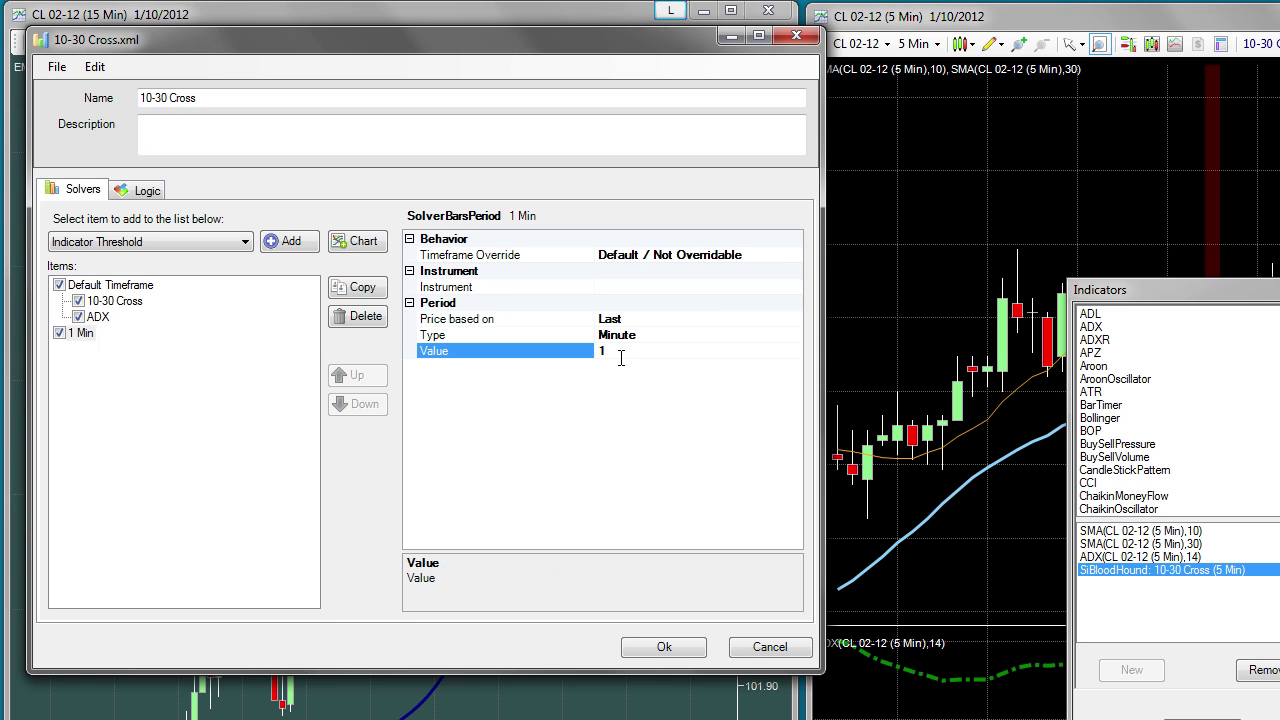
{"action": "type", "text": "5"}
Step: Add an Indicator Slope solver under 15 Min and rename it EMA
{"action": "left_click", "coordinate": [228, 245]}
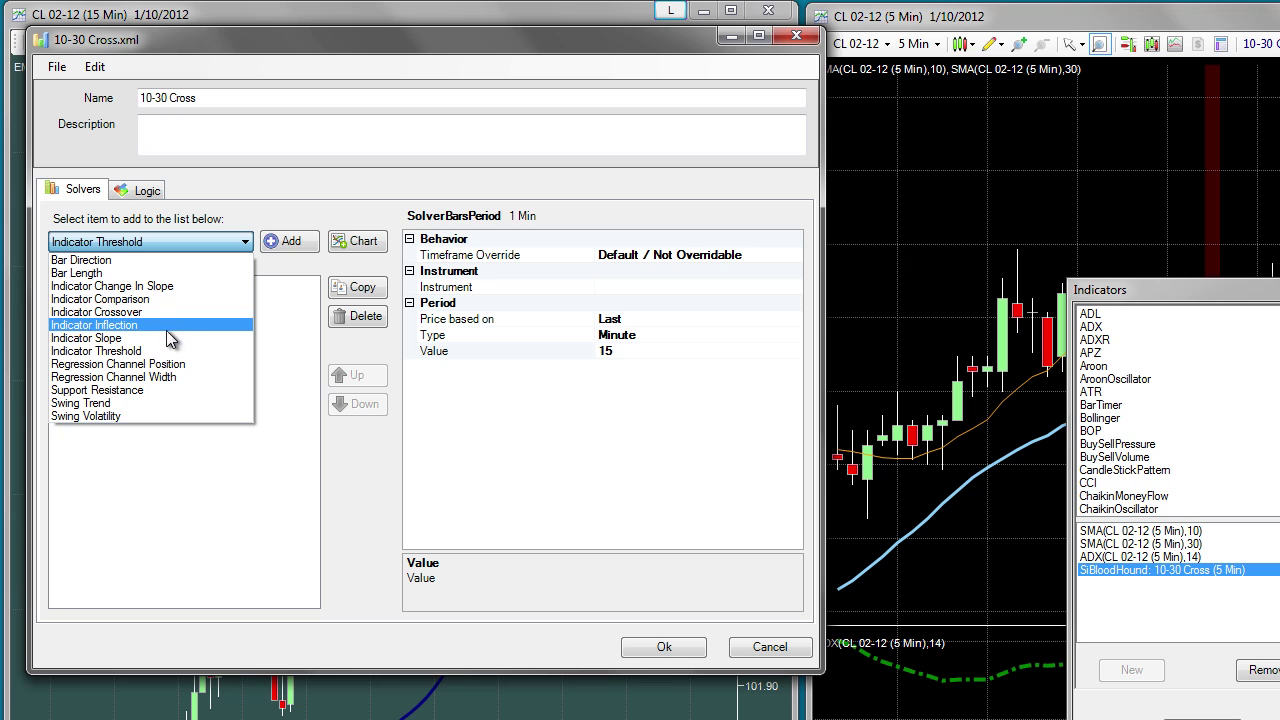
{"action": "left_click", "coordinate": [172, 338]}
{"action": "left_click", "coordinate": [290, 244]}
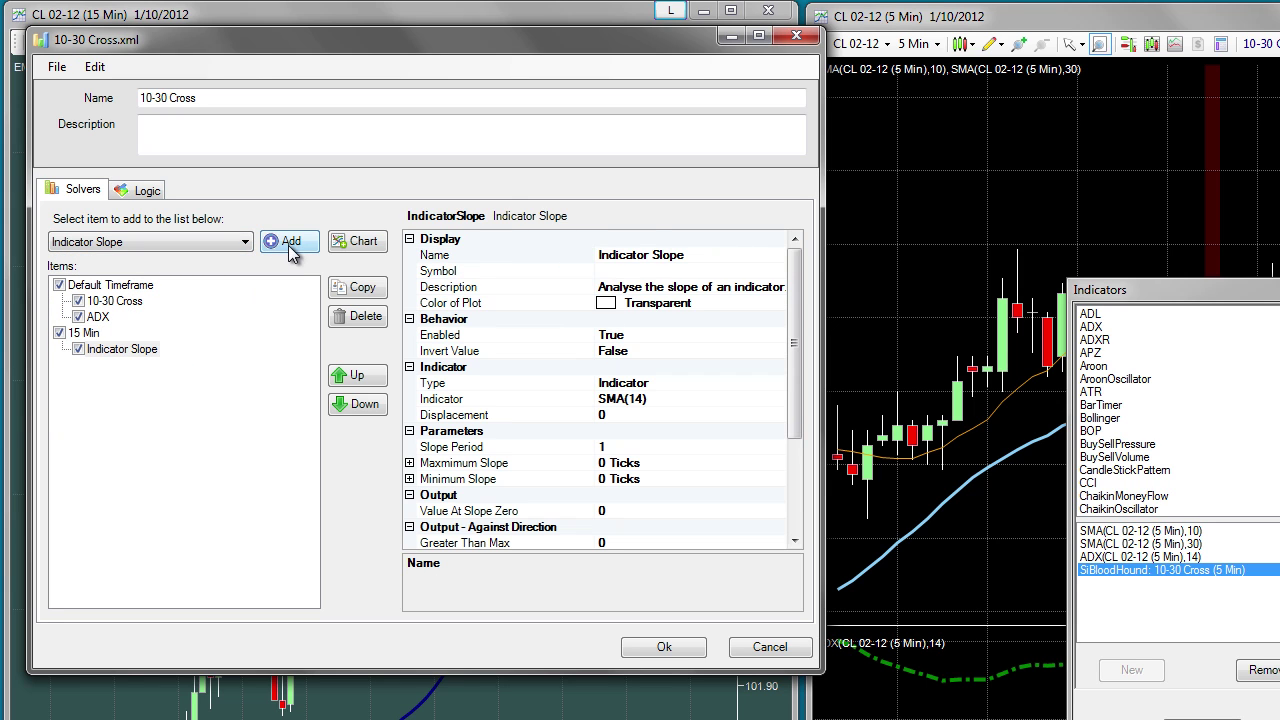
{"action": "left_click", "coordinate": [710, 255]}
{"action": "key", "text": "shift+Home"}
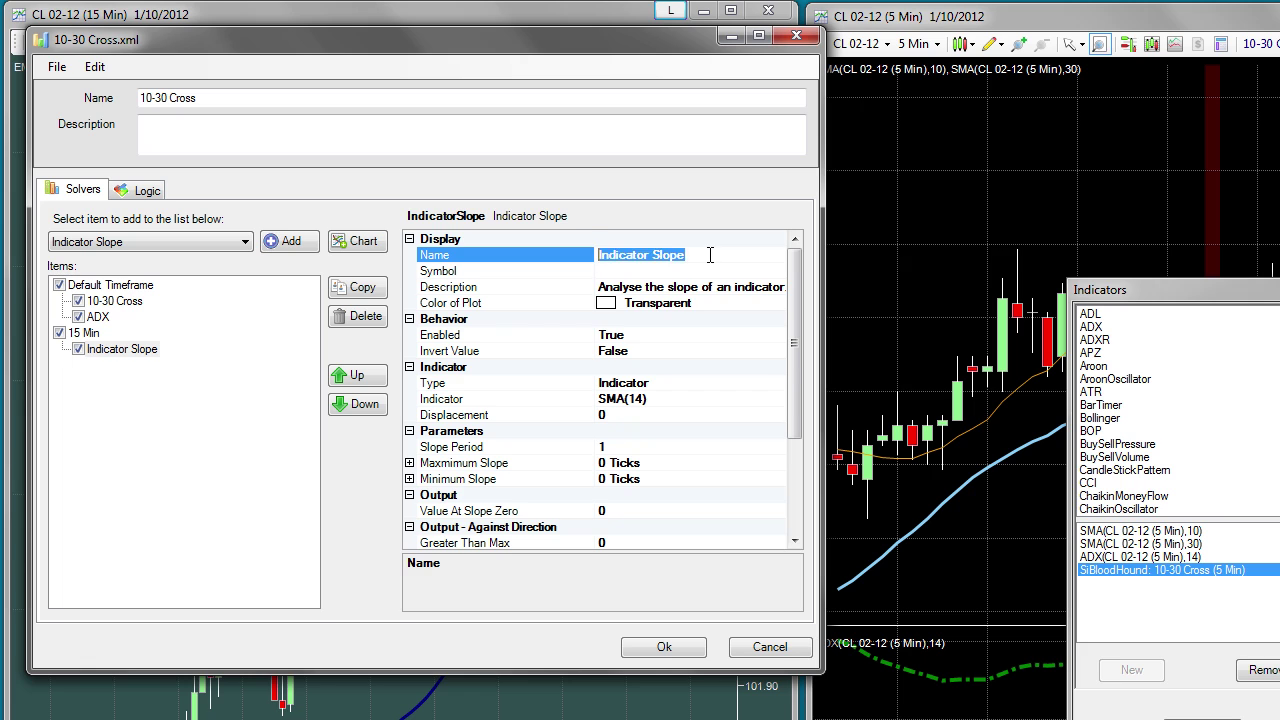
{"action": "type", "text": "EMA"}
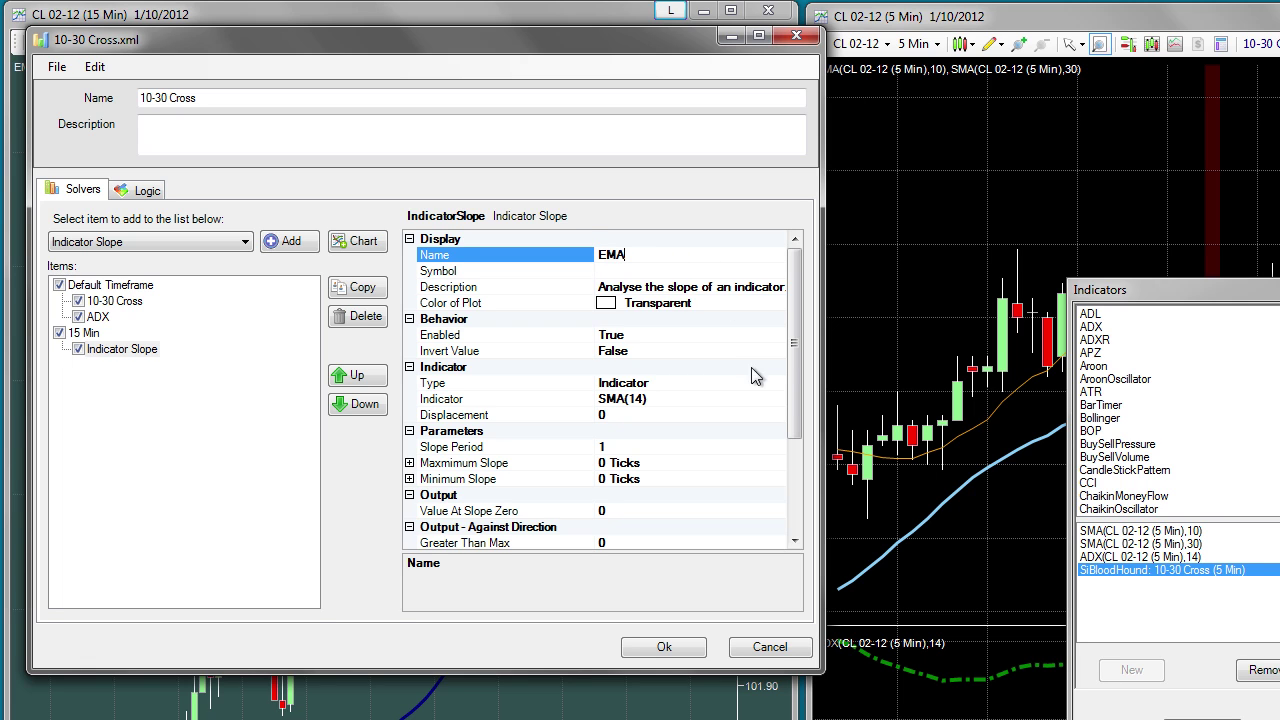
{"action": "left_click", "coordinate": [743, 399]}
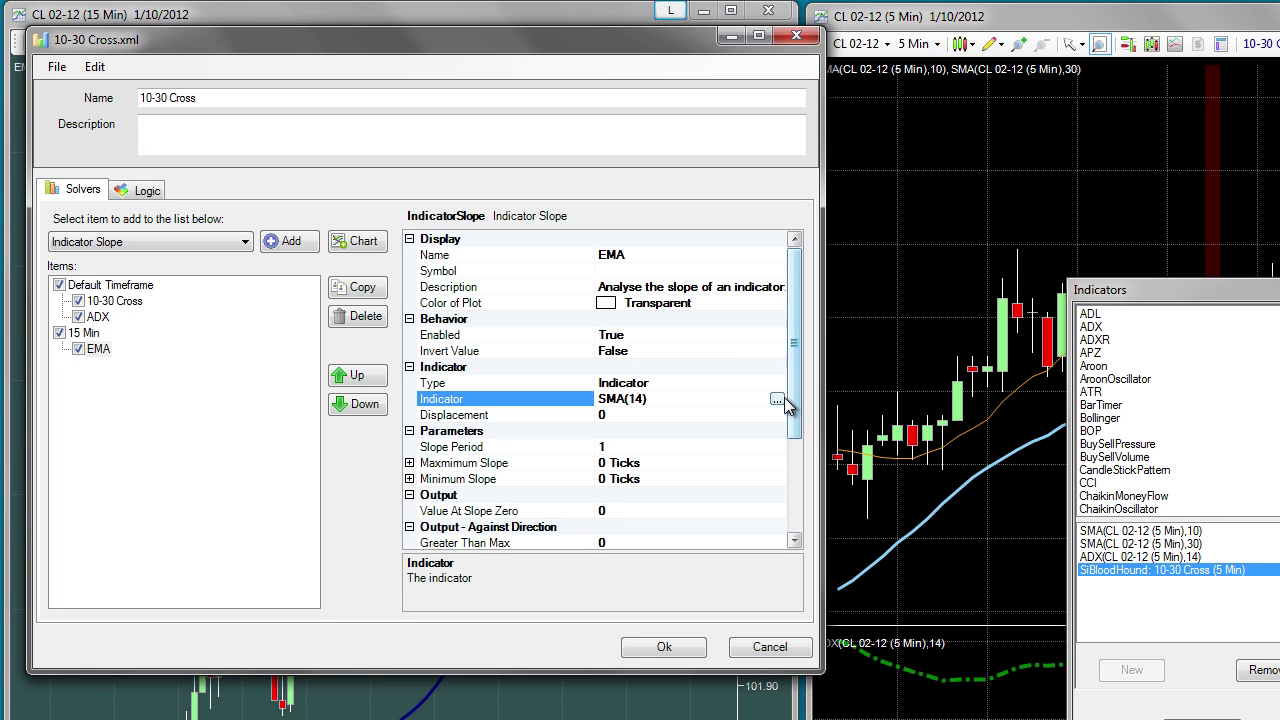
Step: Set the EMA solver to analyse EMA(100), then OK the template editor and Indicators dialog
{"action": "left_click", "coordinate": [777, 399]}
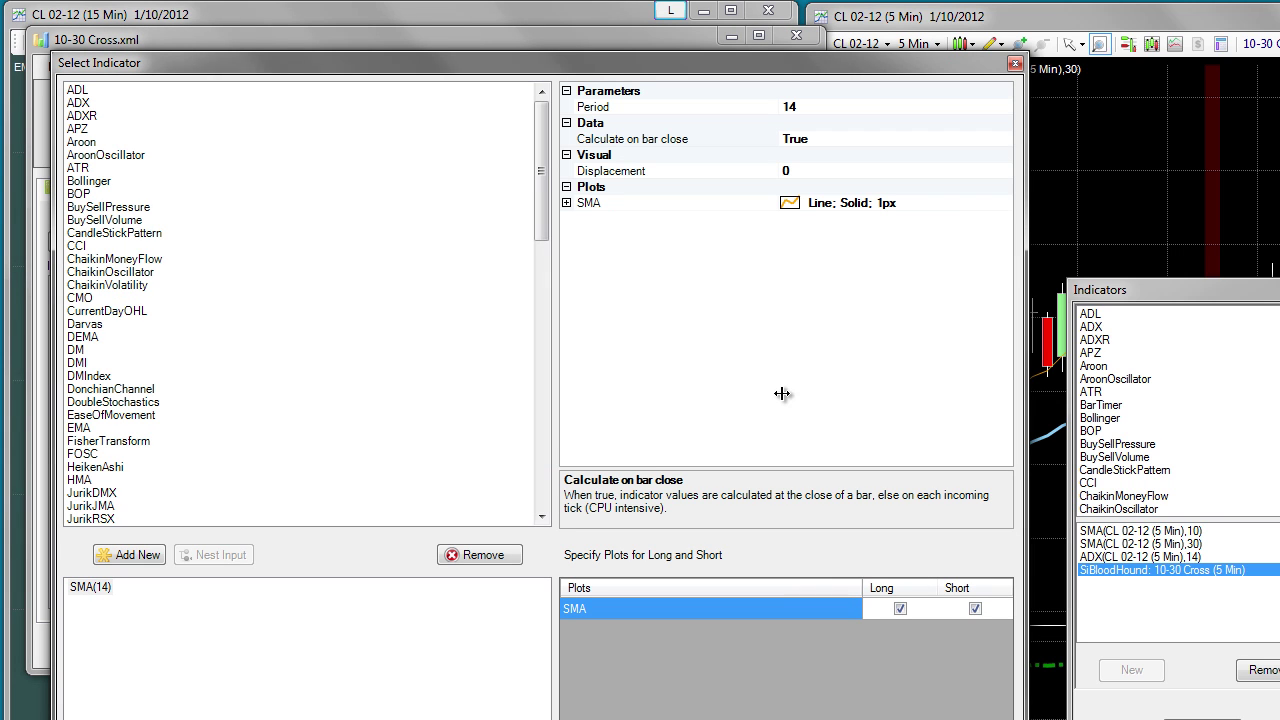
{"action": "left_click", "coordinate": [88, 428]}
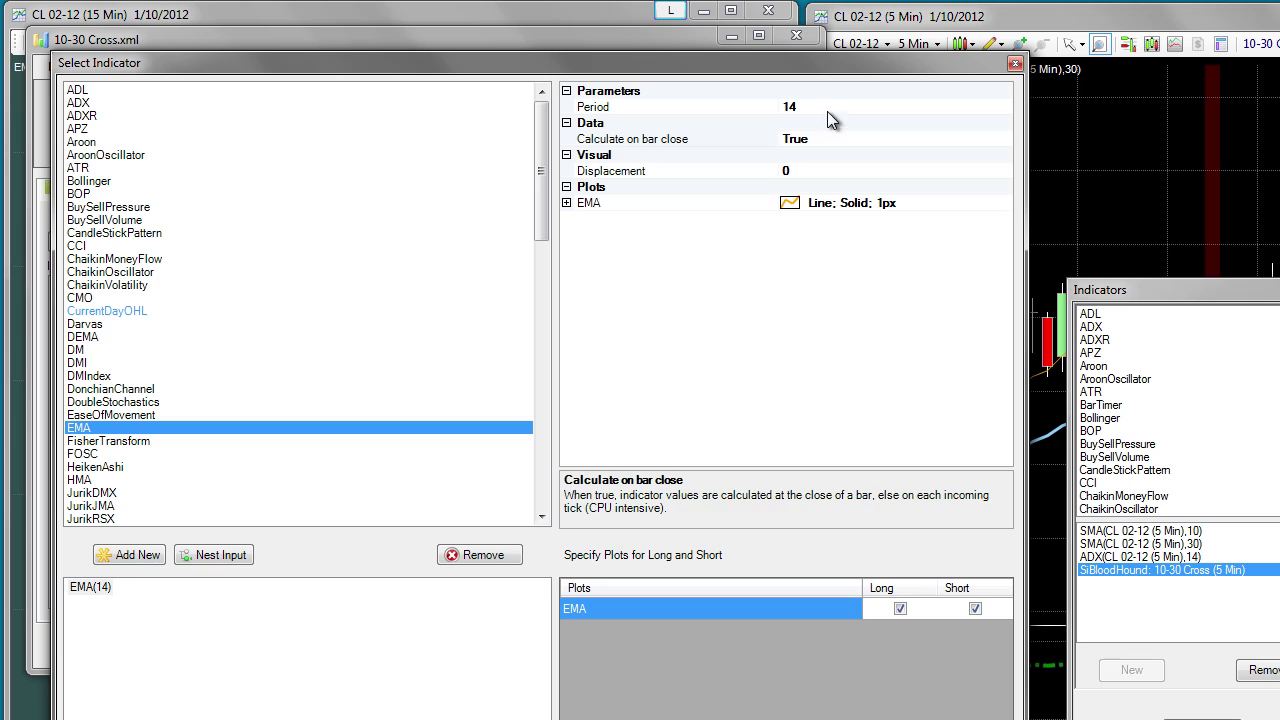
{"action": "left_click", "coordinate": [827, 111]}
{"action": "type", "text": "100"}
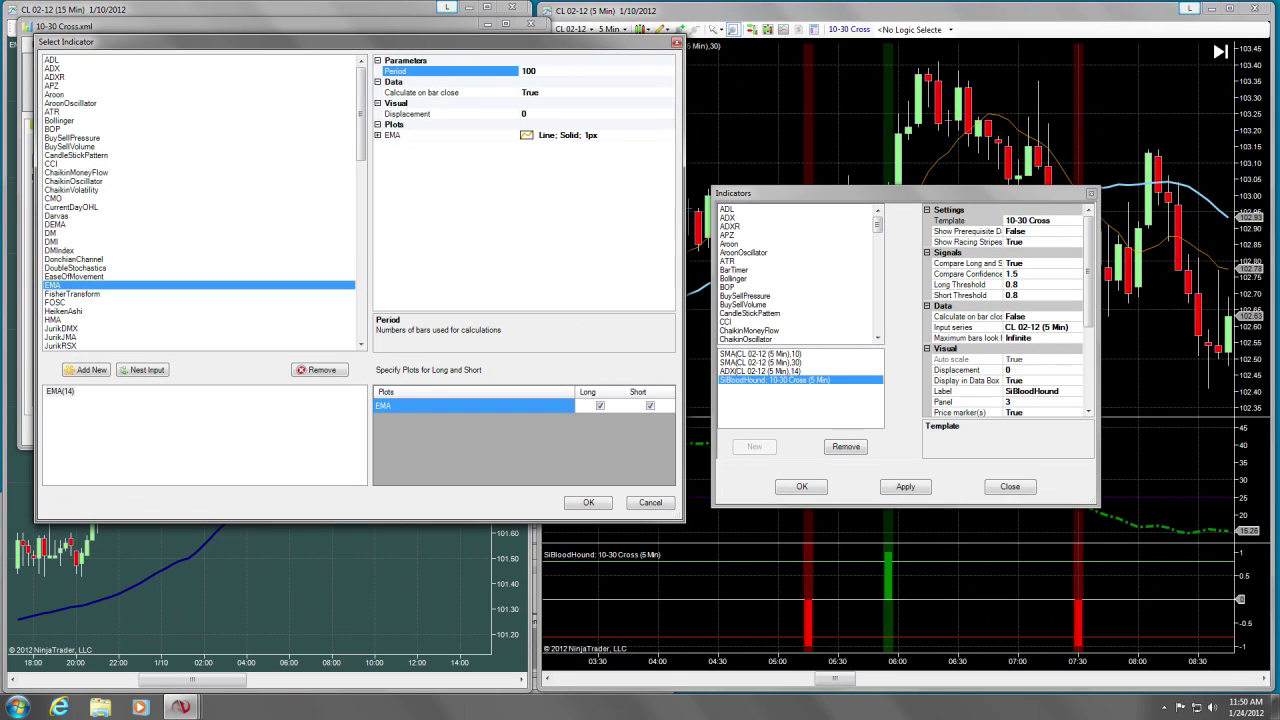
{"action": "left_click", "coordinate": [589, 502]}
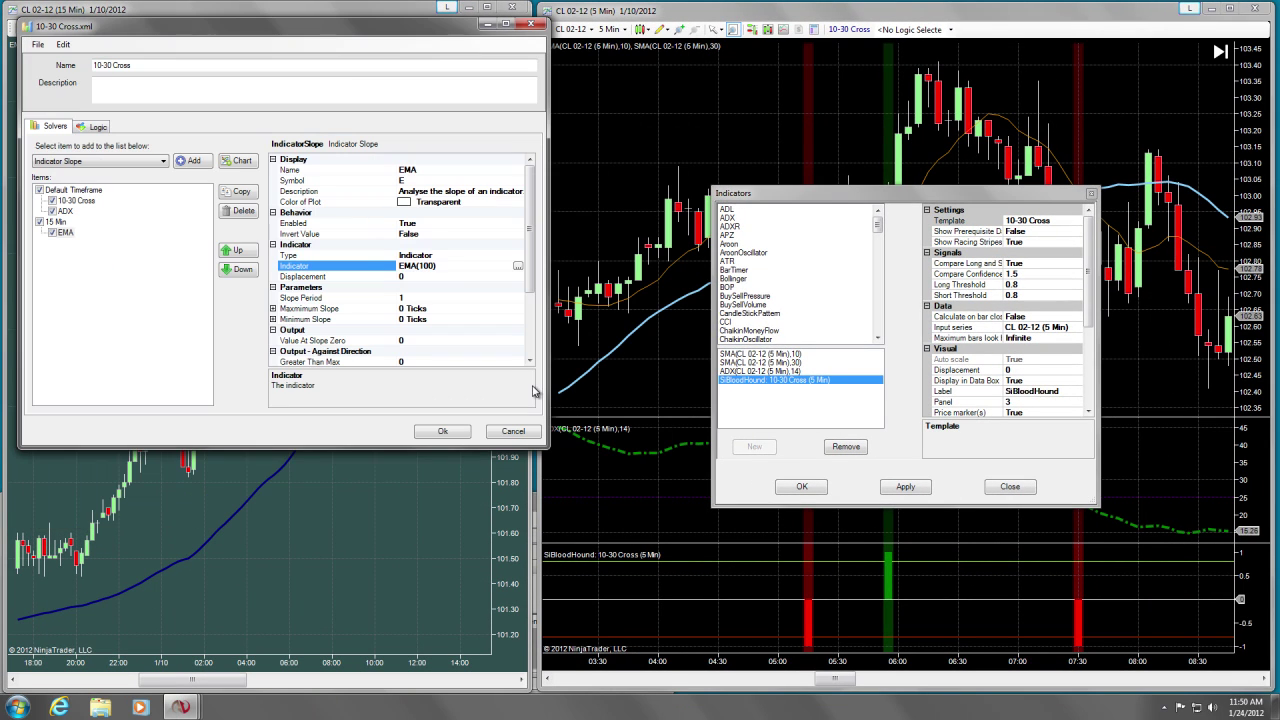
{"action": "left_click", "coordinate": [441, 432]}
{"action": "left_click", "coordinate": [801, 486]}
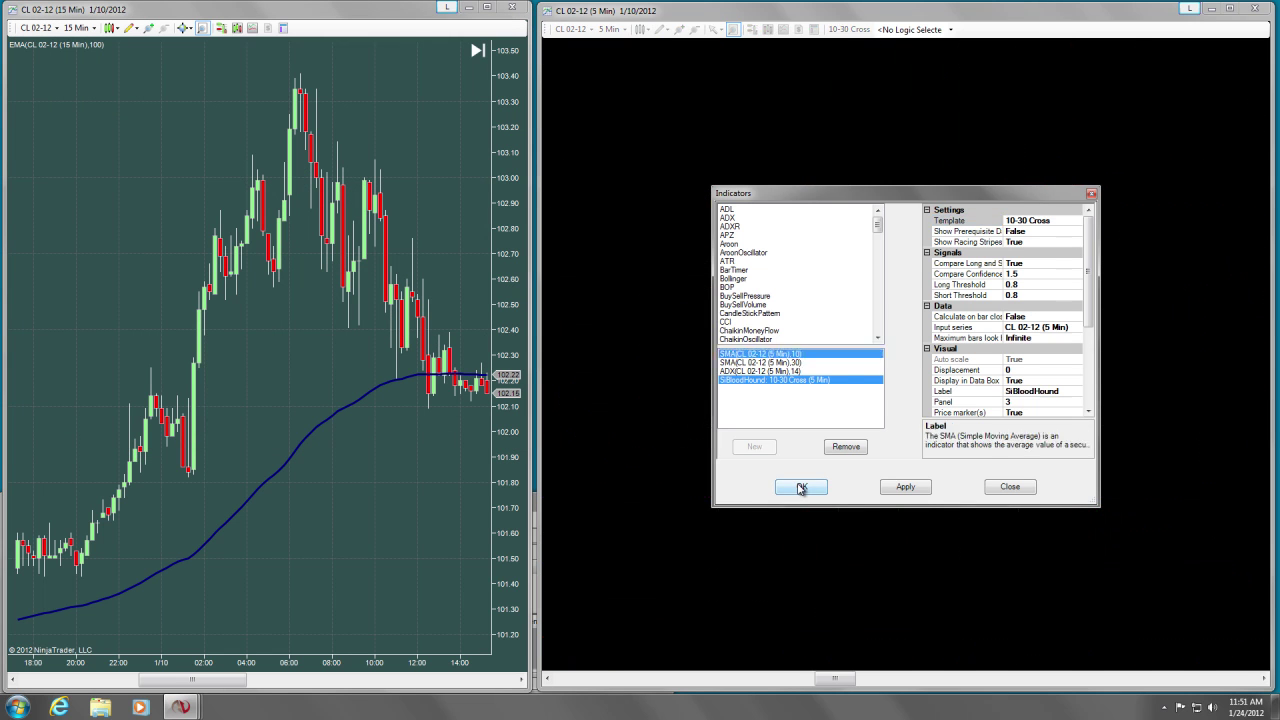
Step: Connect to the Simulated Data Feed from the Control Center's File > Connect menu
{"action": "mouse_move", "coordinate": [181, 707]}
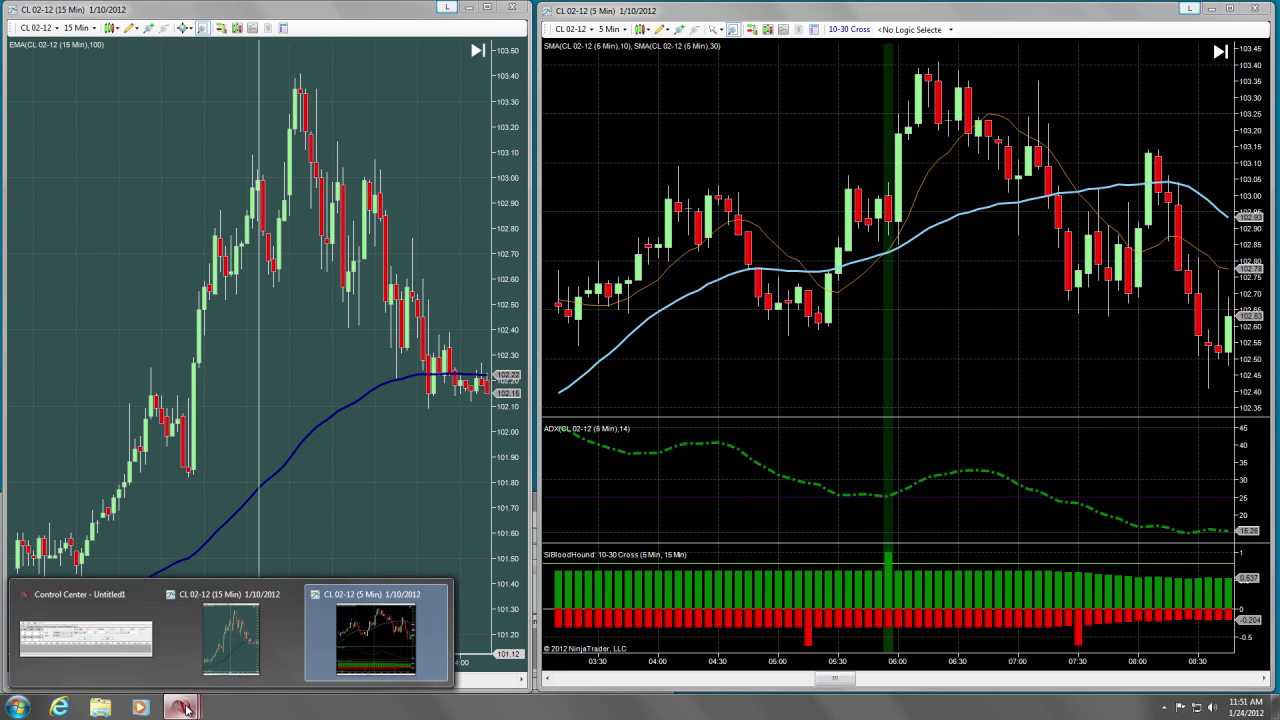
{"action": "left_click", "coordinate": [139, 655]}
{"action": "left_click", "coordinate": [19, 519]}
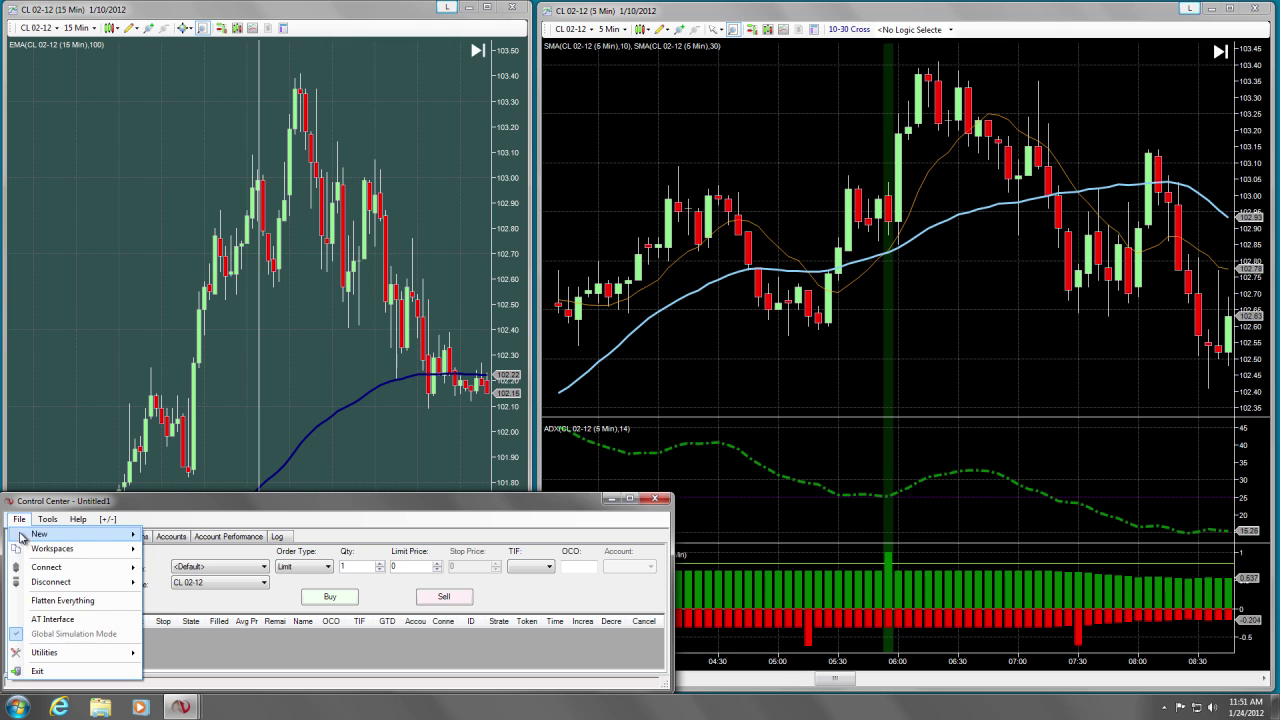
{"action": "mouse_move", "coordinate": [36, 571]}
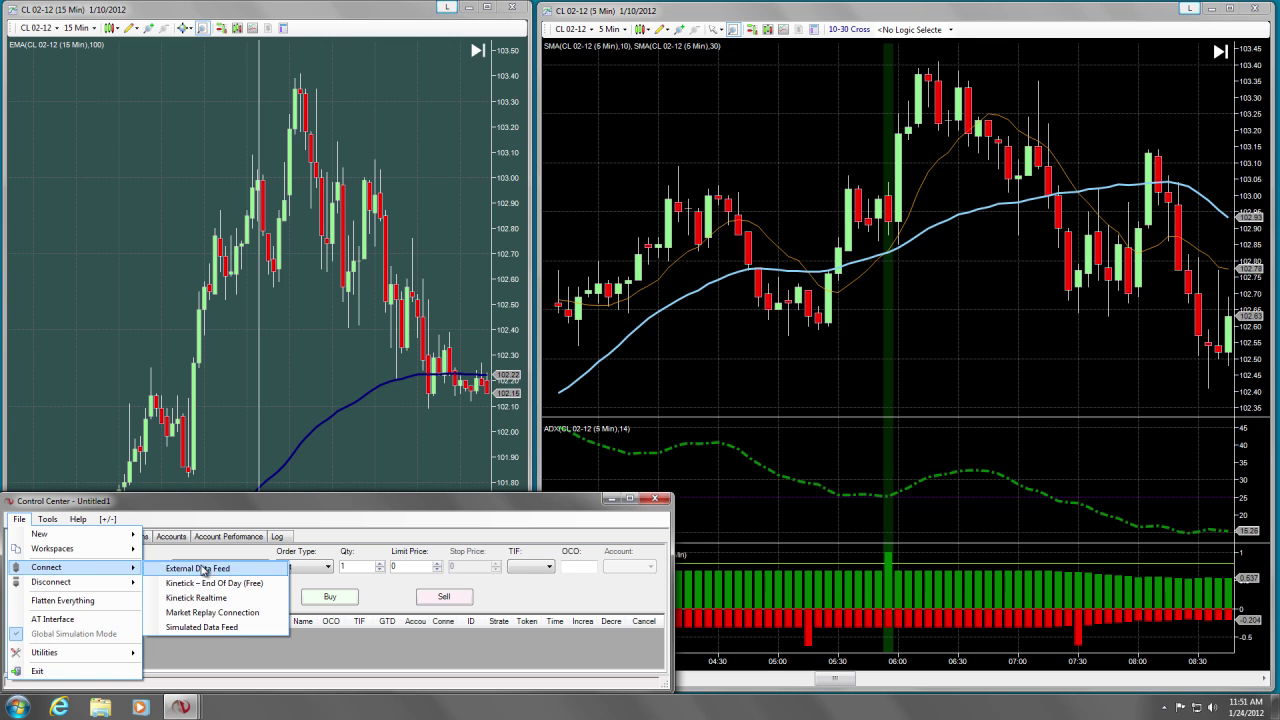
{"action": "left_click", "coordinate": [238, 630]}
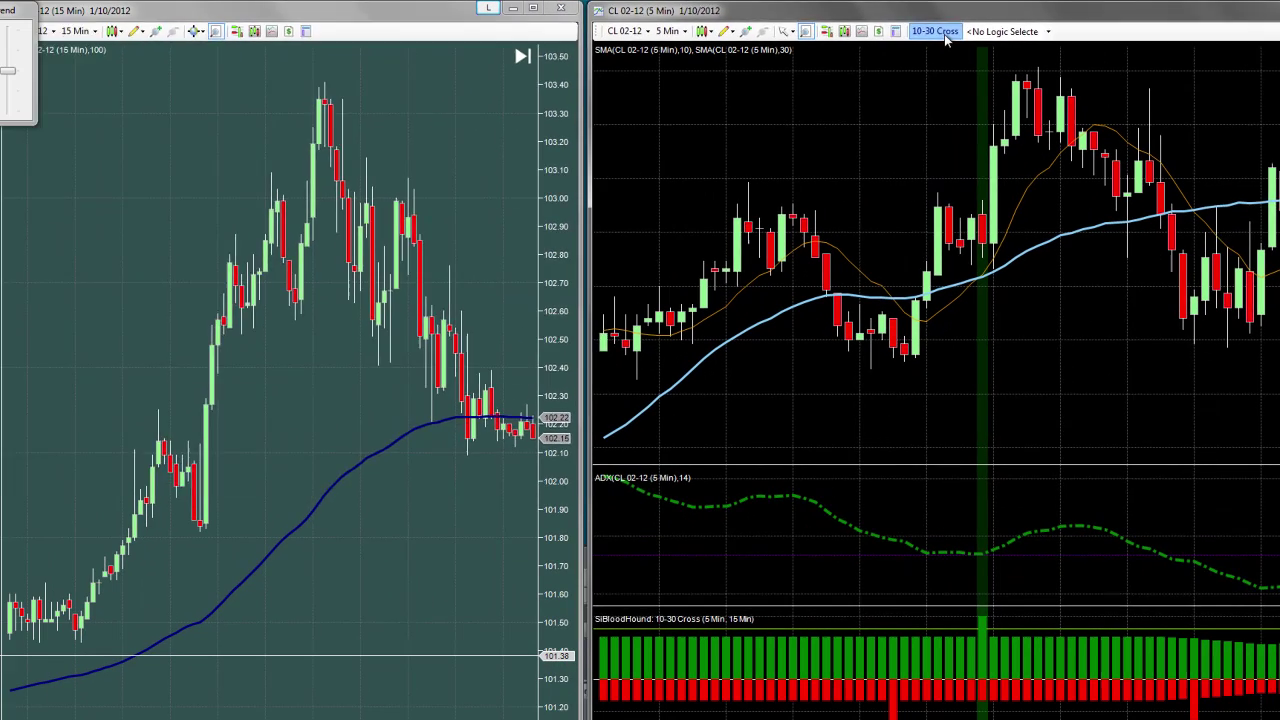
Step: Reopen the 10-30 Cross template editor, moving it lower and enlarging it
{"action": "left_click", "coordinate": [645, 44]}
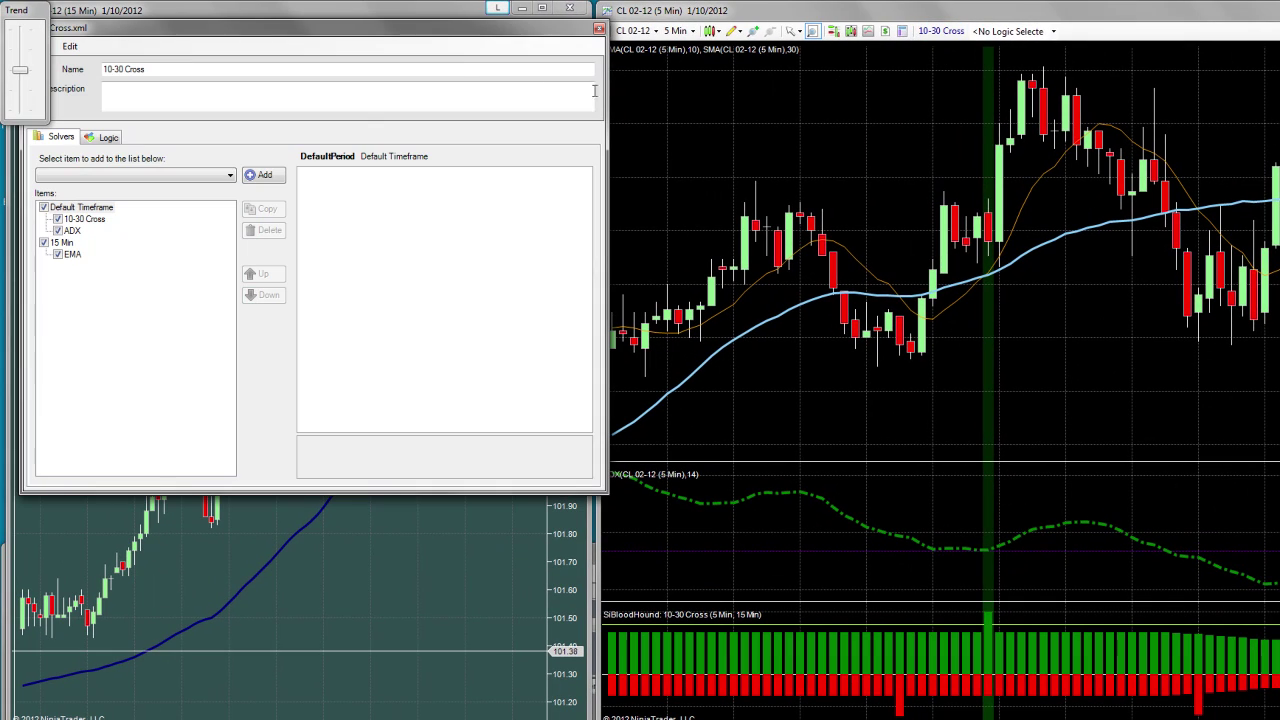
{"action": "left_click_drag", "start_coordinate": [429, 34], "coordinate": [432, 146]}
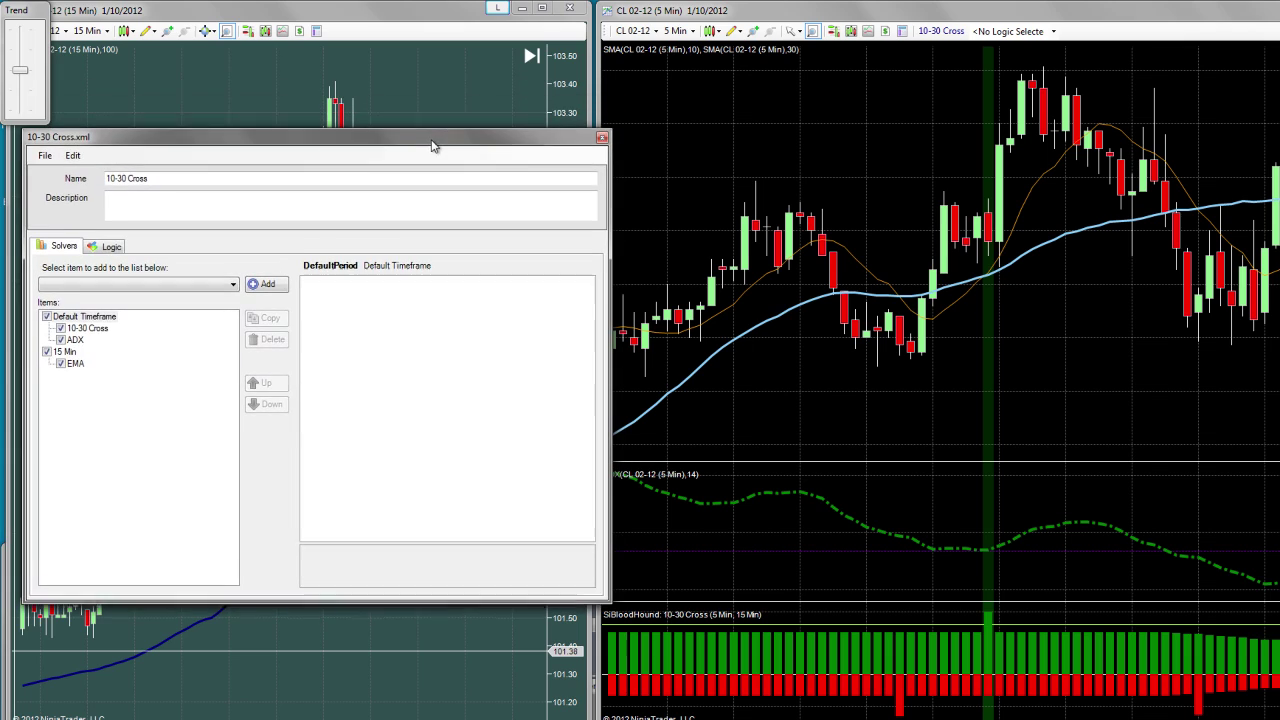
{"action": "left_click_drag", "start_coordinate": [606, 598], "coordinate": [827, 719]}
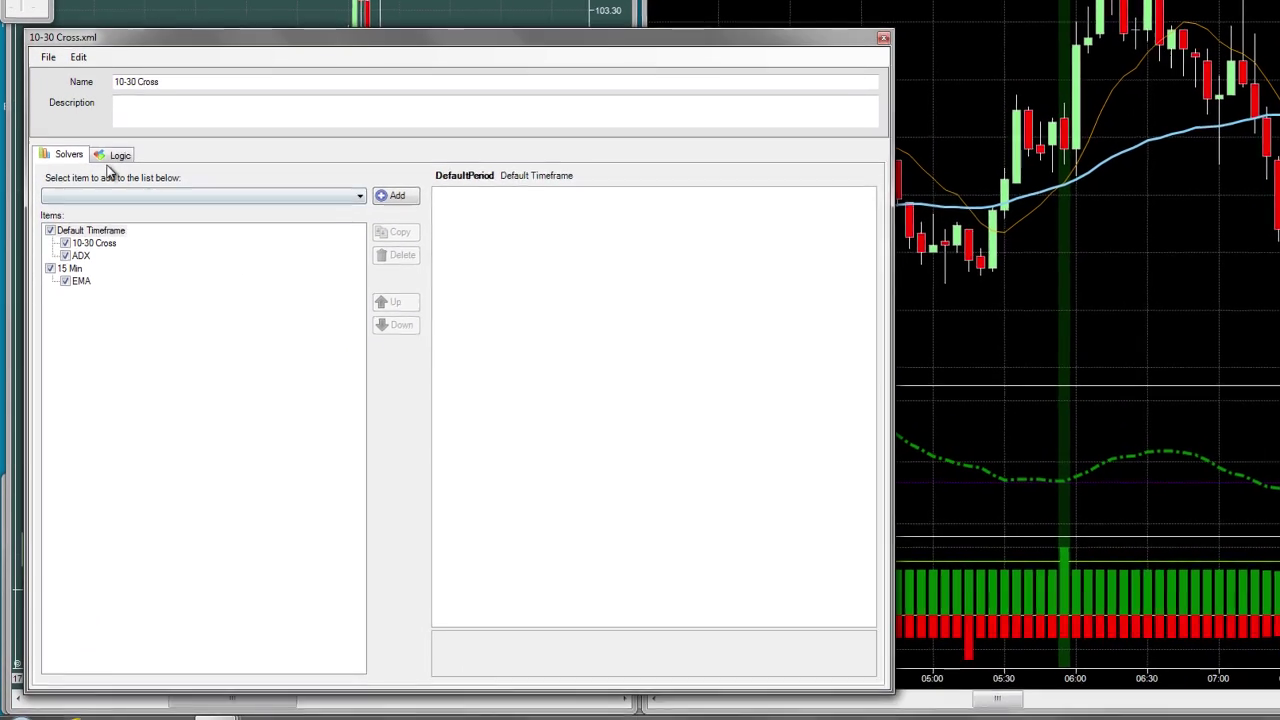
Step: Create a new logic graph named My Logic and recentre the Result node on the canvas
{"action": "left_click", "coordinate": [114, 158]}
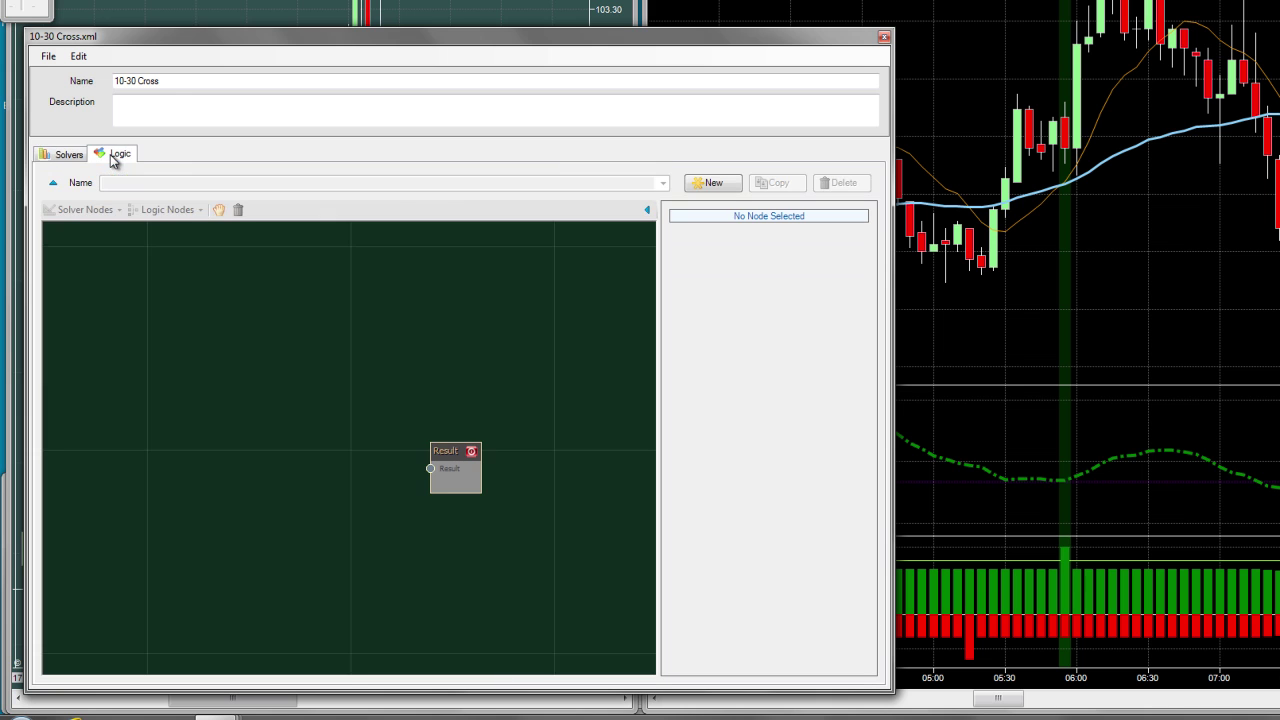
{"action": "left_click", "coordinate": [727, 189]}
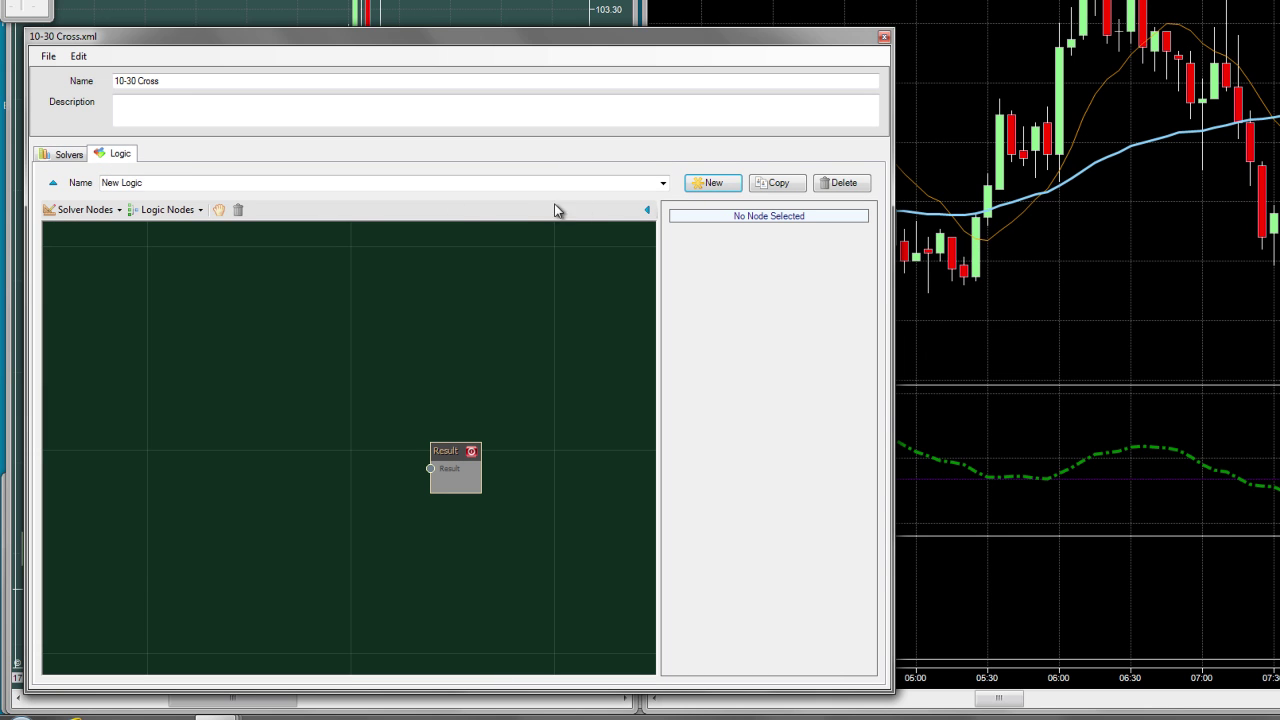
{"action": "left_click", "coordinate": [460, 183]}
{"action": "type", "text": "My"}
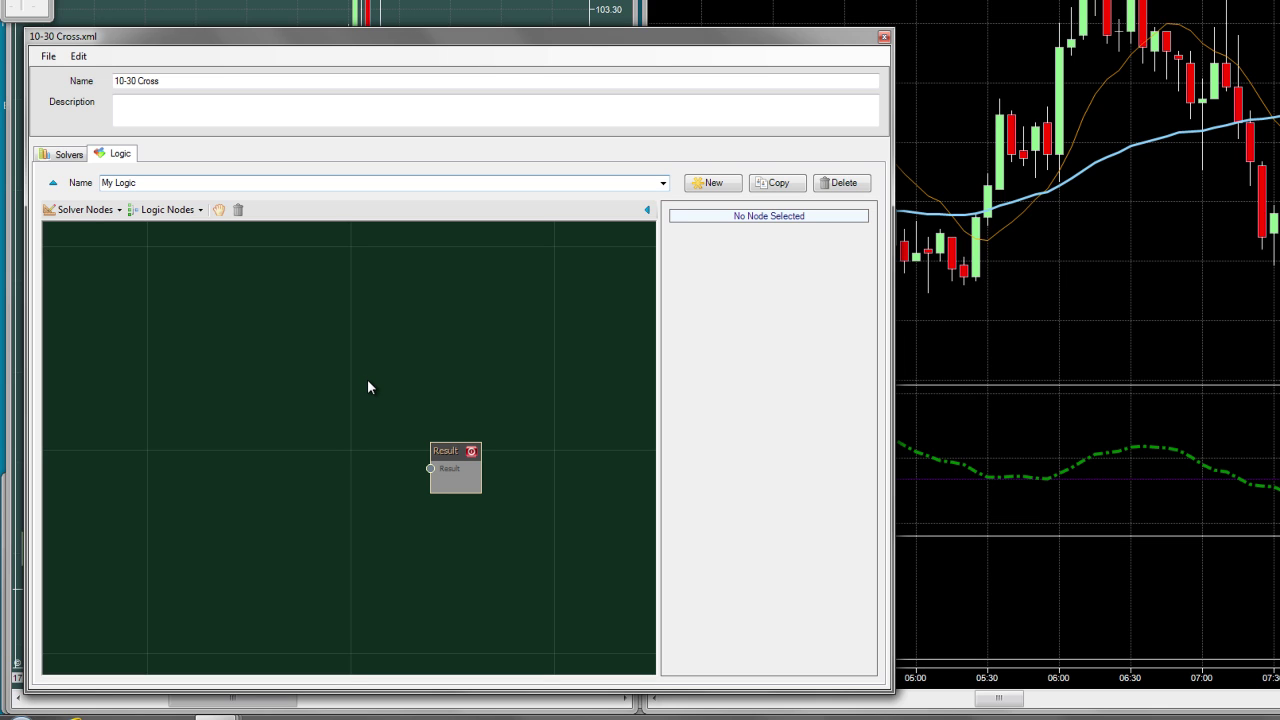
{"action": "left_click_drag", "start_coordinate": [446, 400], "coordinate": [422, 351]}
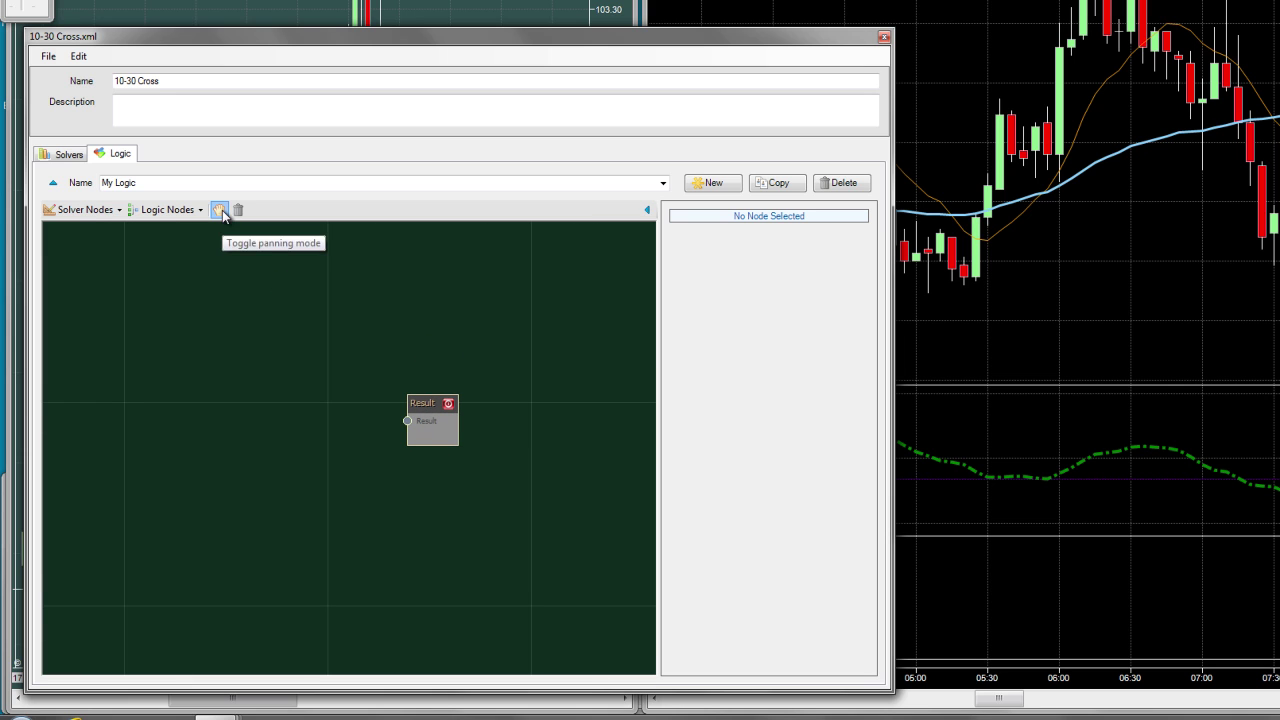
{"action": "left_click_drag", "start_coordinate": [329, 380], "coordinate": [366, 429]}
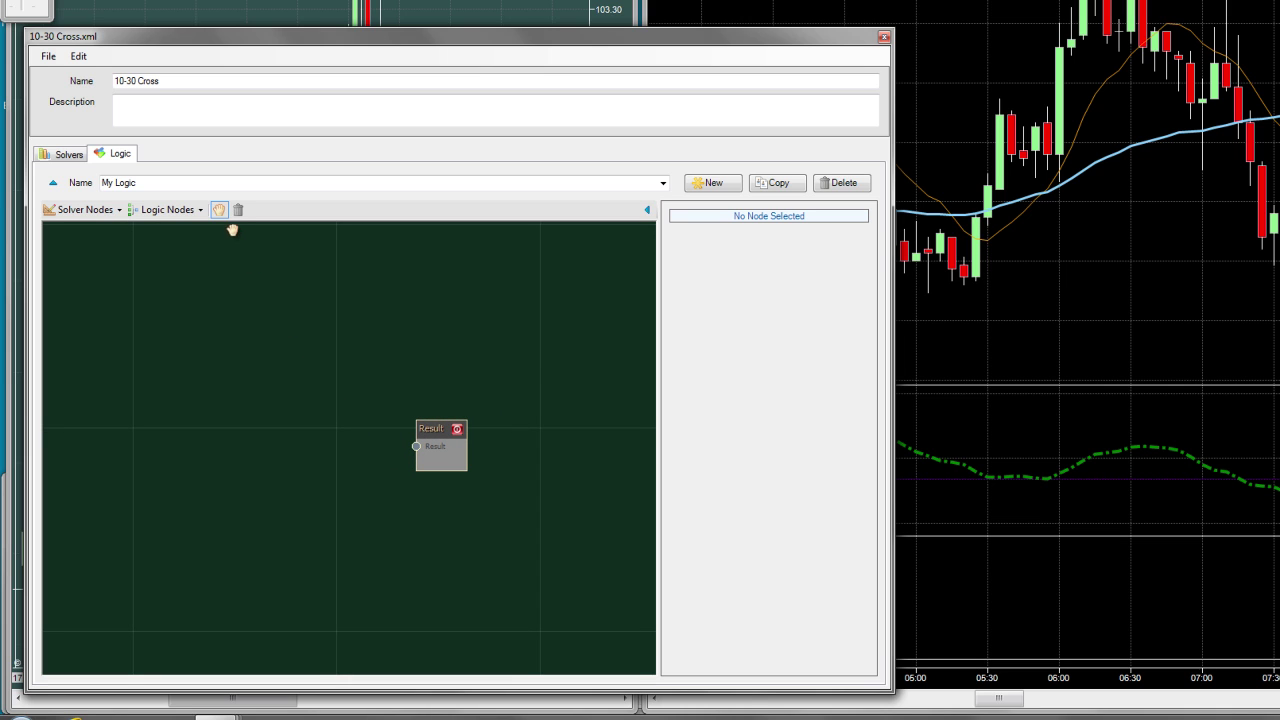
Step: Add the Default Timeframe ADX solver node left of Result and wire its Output into Result
{"action": "left_click", "coordinate": [84, 210]}
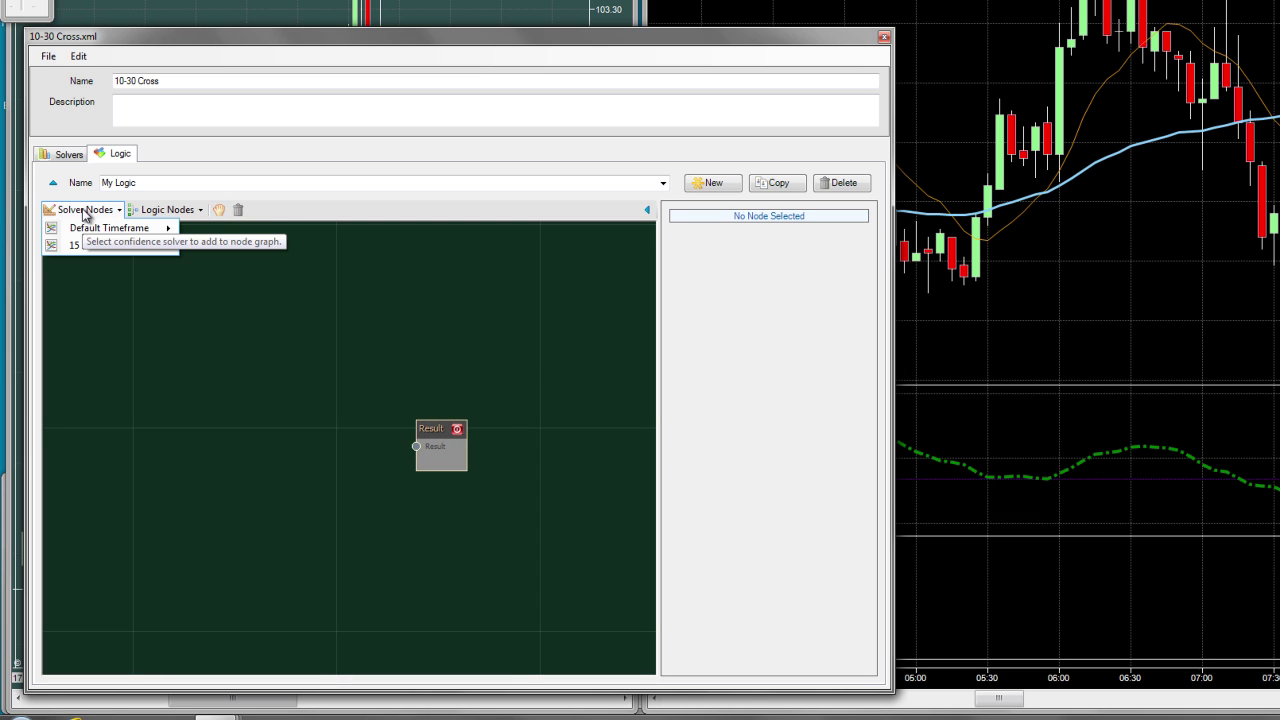
{"action": "mouse_move", "coordinate": [100, 228]}
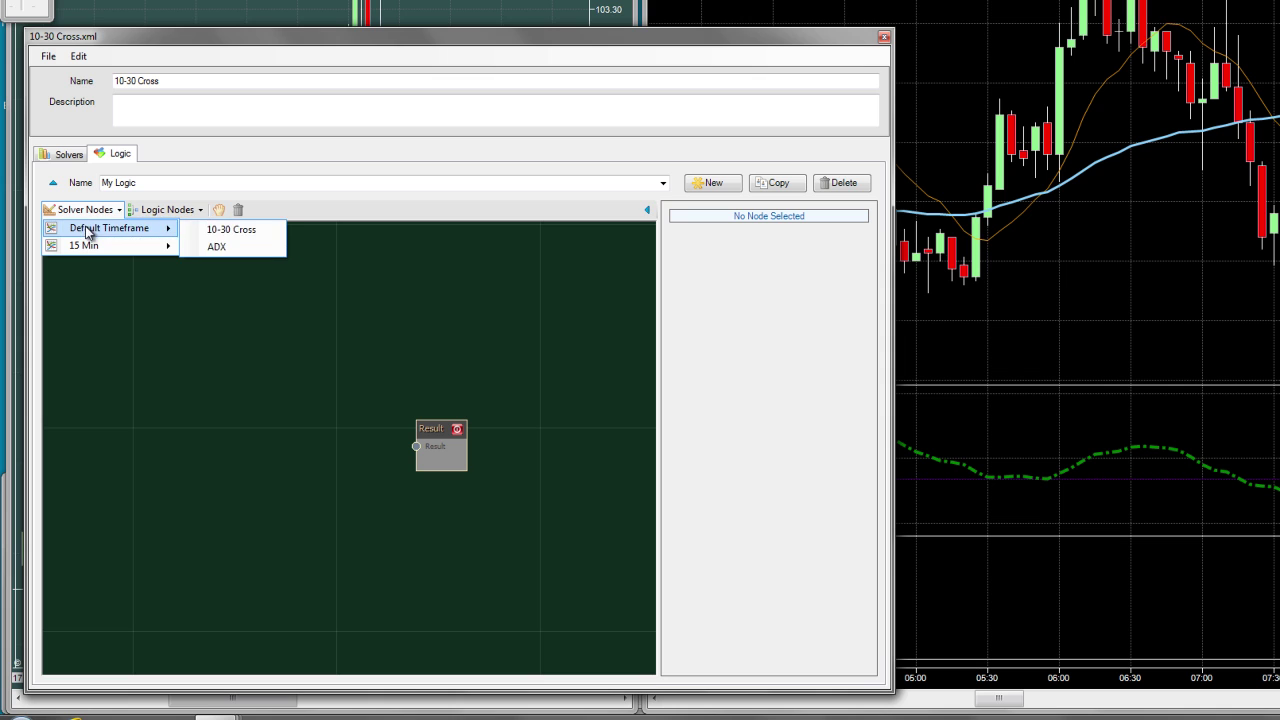
{"action": "left_click", "coordinate": [237, 250]}
{"action": "left_click_drag", "start_coordinate": [381, 464], "coordinate": [282, 436]}
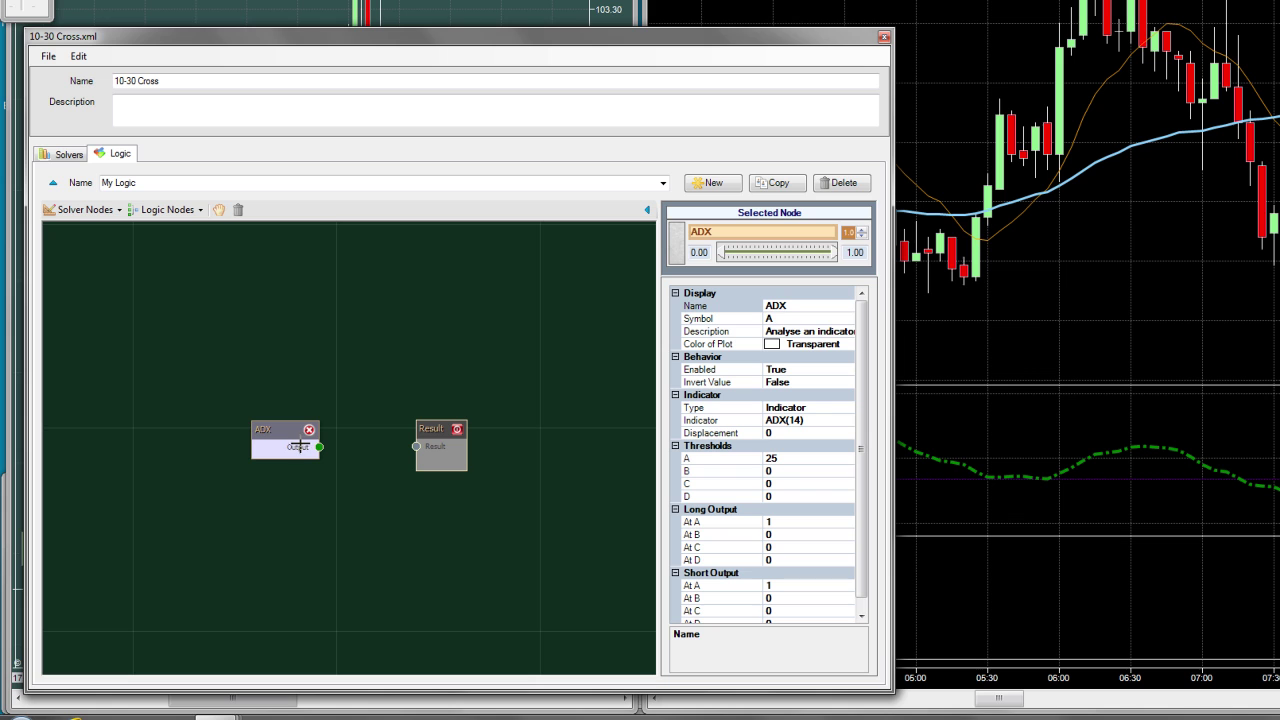
{"action": "left_click_drag", "start_coordinate": [319, 447], "coordinate": [395, 447]}
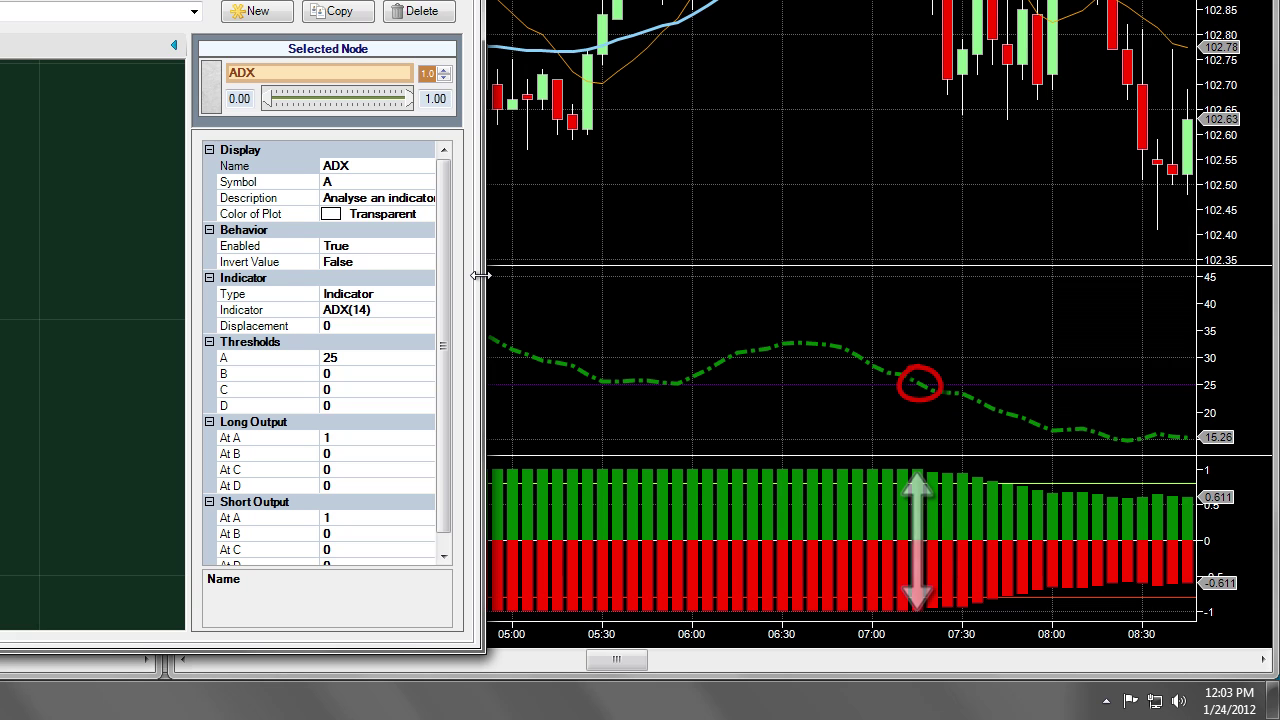
{"action": "left_click_drag", "start_coordinate": [481, 275], "coordinate": [157, 312]}
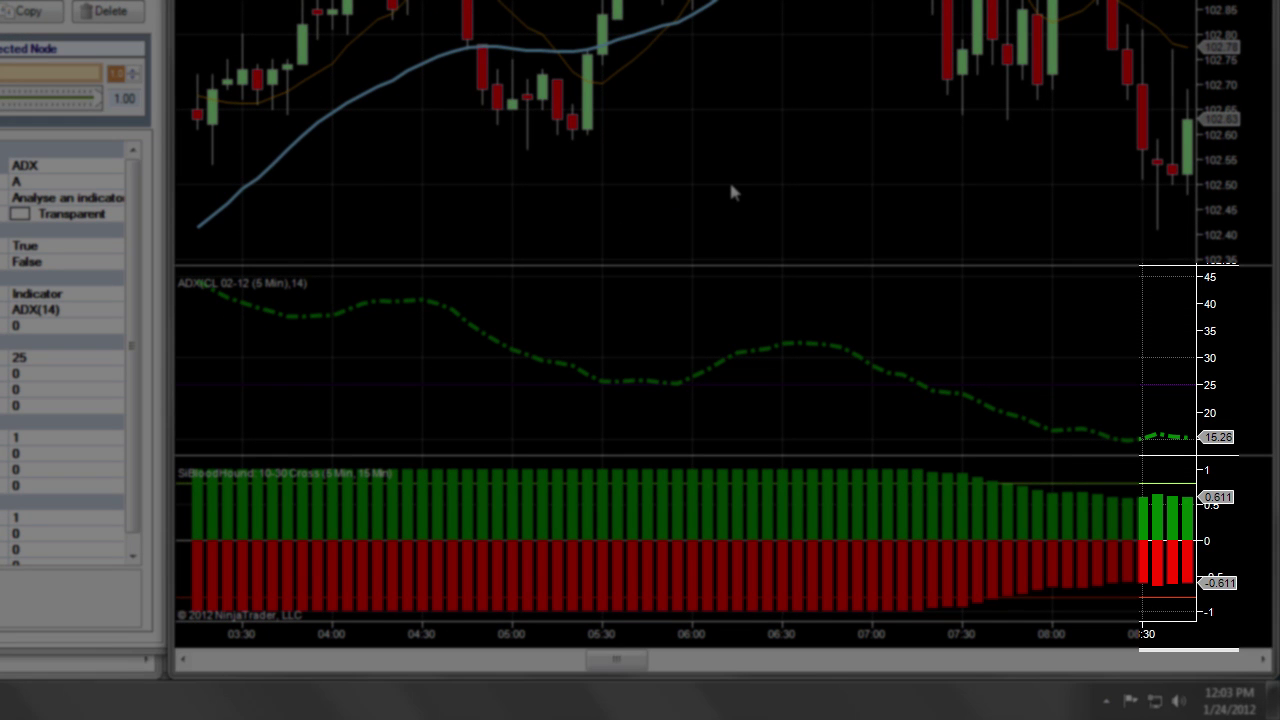
{"action": "scroll", "coordinate": [730, 187], "scroll_direction": "down", "scroll_amount": 4}
{"action": "scroll", "coordinate": [731, 190], "scroll_direction": "down", "scroll_amount": 6}
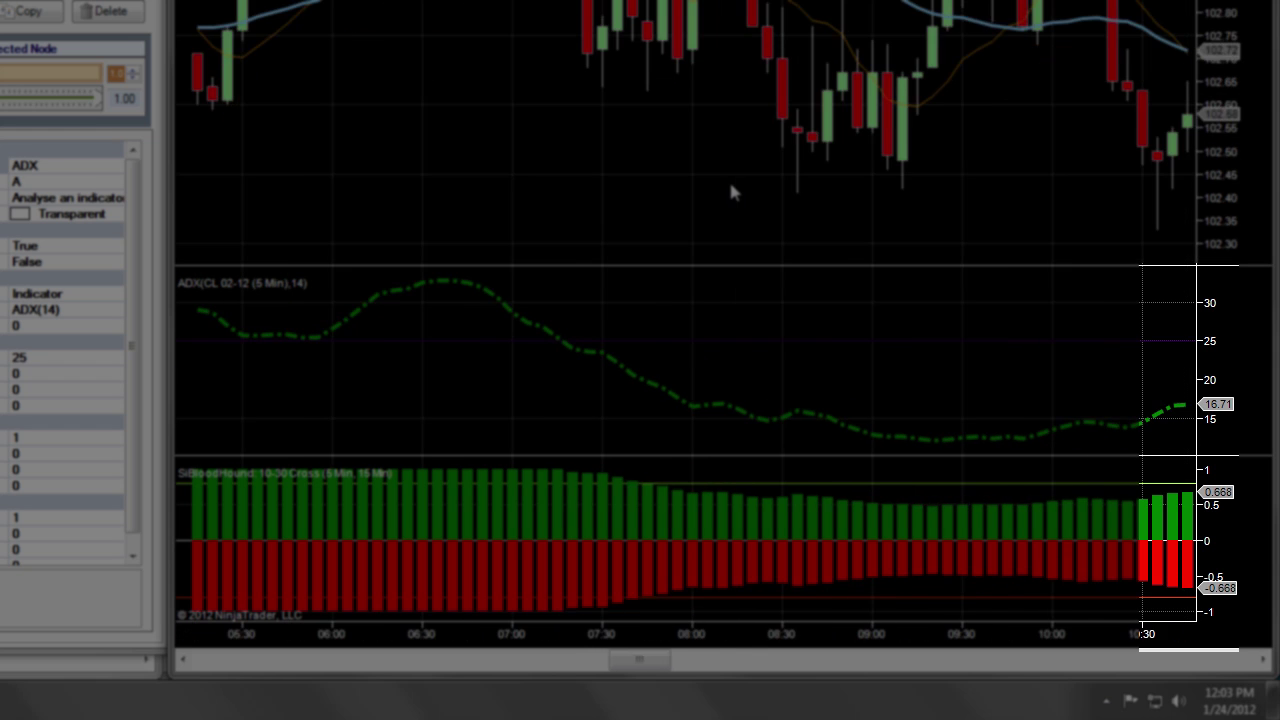
{"action": "scroll", "coordinate": [731, 188], "scroll_direction": "down", "scroll_amount": 5}
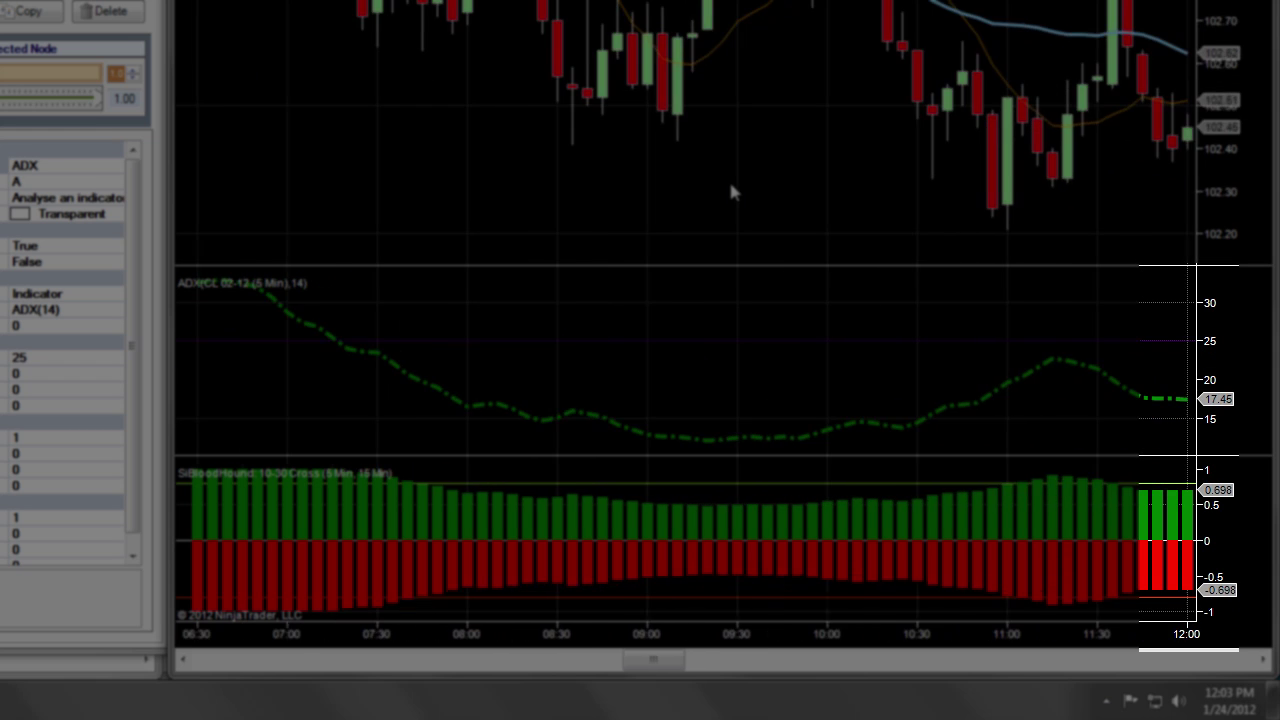
{"action": "scroll", "coordinate": [731, 192], "scroll_direction": "up", "scroll_amount": 10}
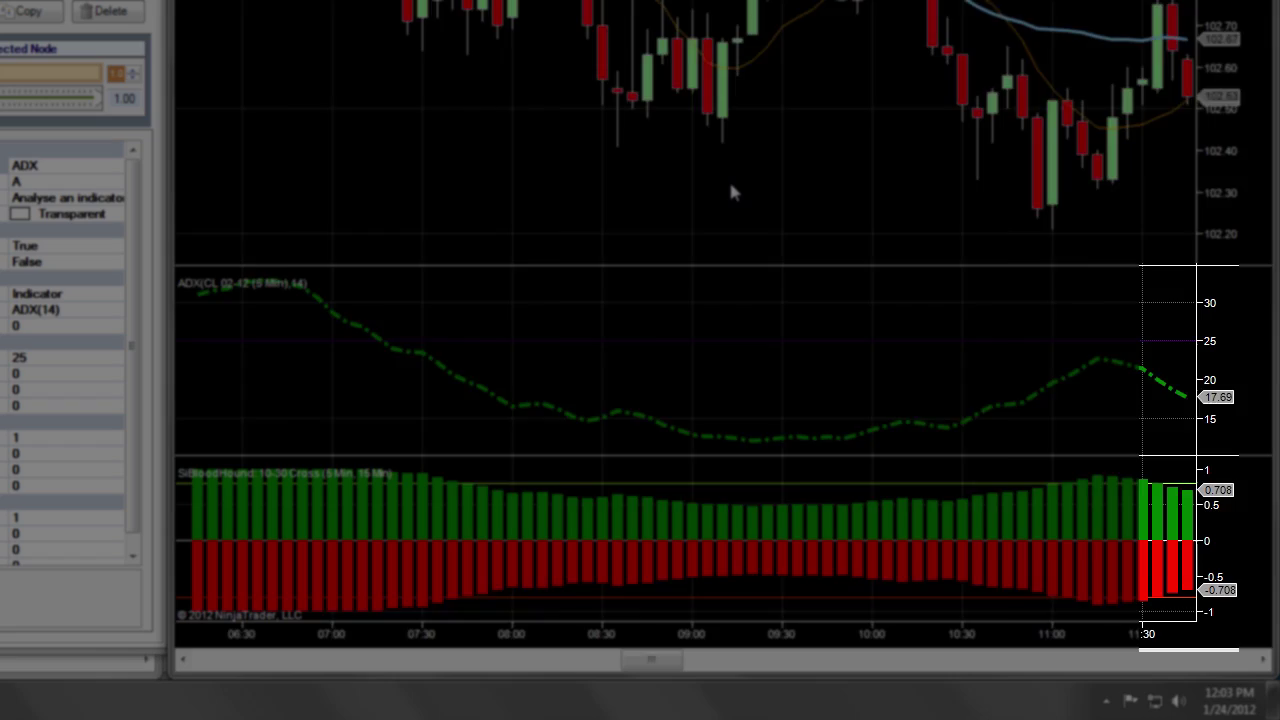
{"action": "scroll", "coordinate": [731, 192], "scroll_direction": "up", "scroll_amount": 10}
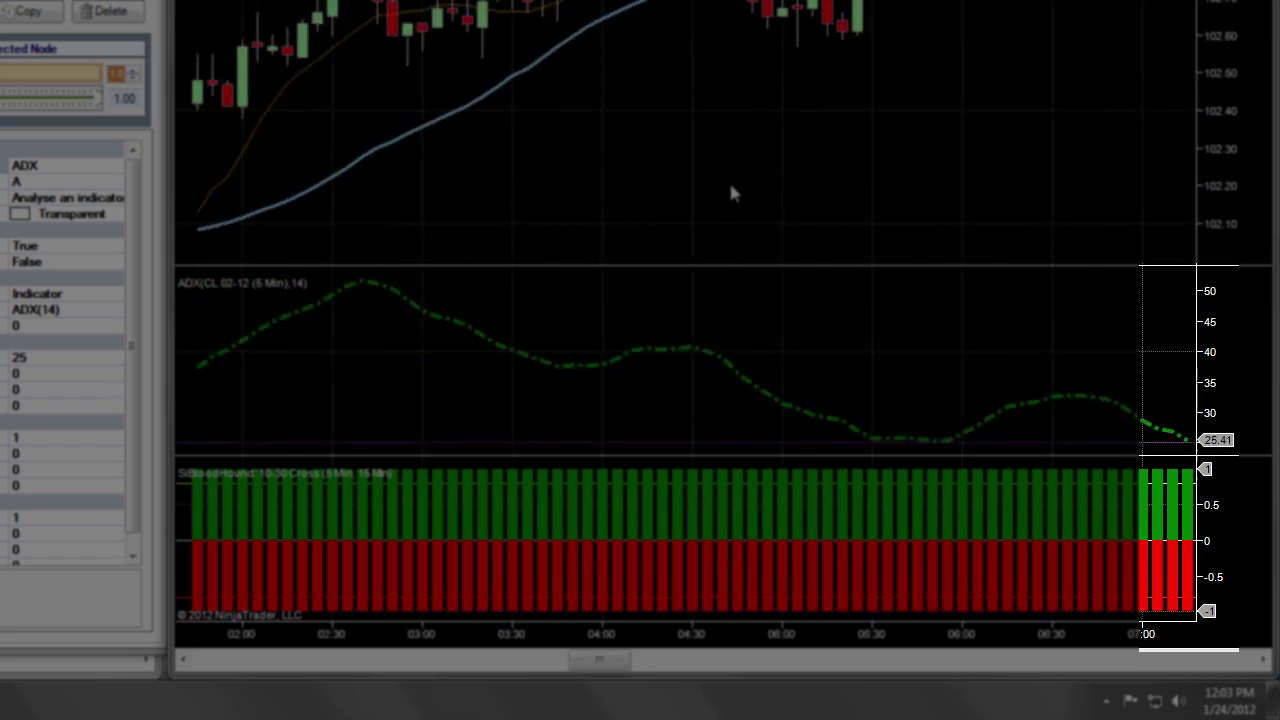
{"action": "scroll", "coordinate": [731, 192], "scroll_direction": "up", "scroll_amount": 6}
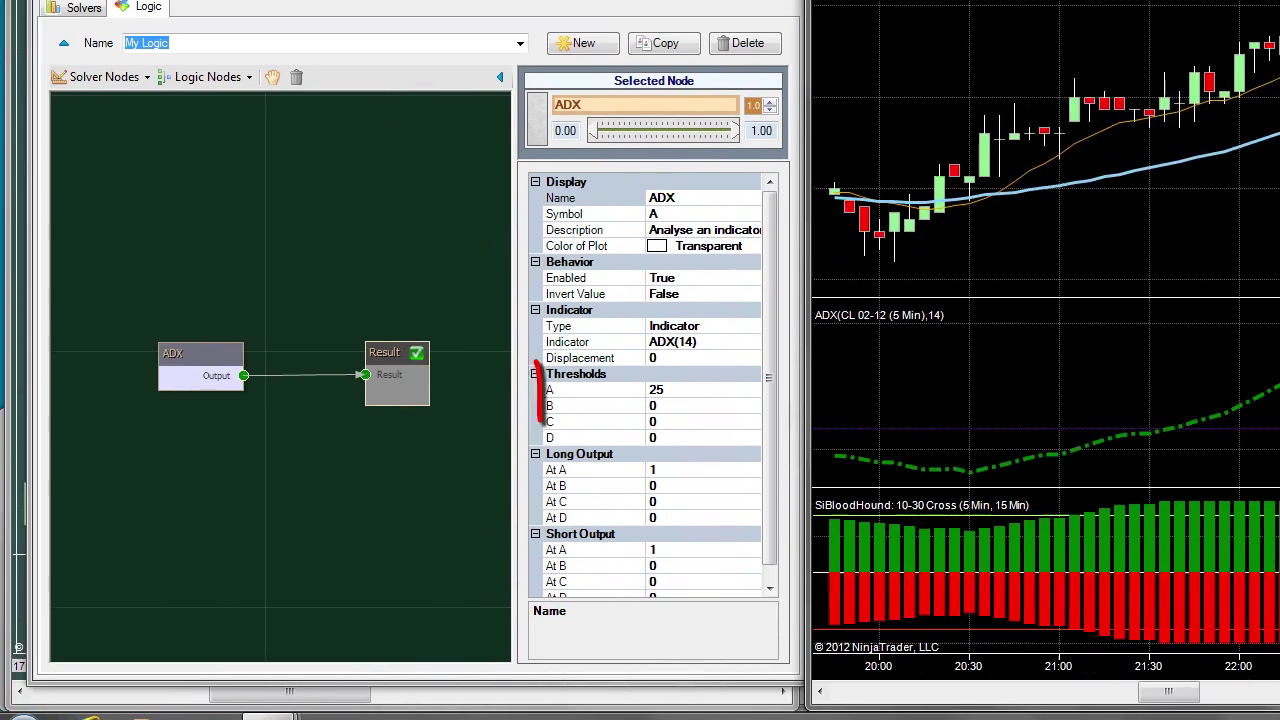
{"action": "scroll", "coordinate": [1045, 400], "scroll_direction": "up", "scroll_amount": 5}
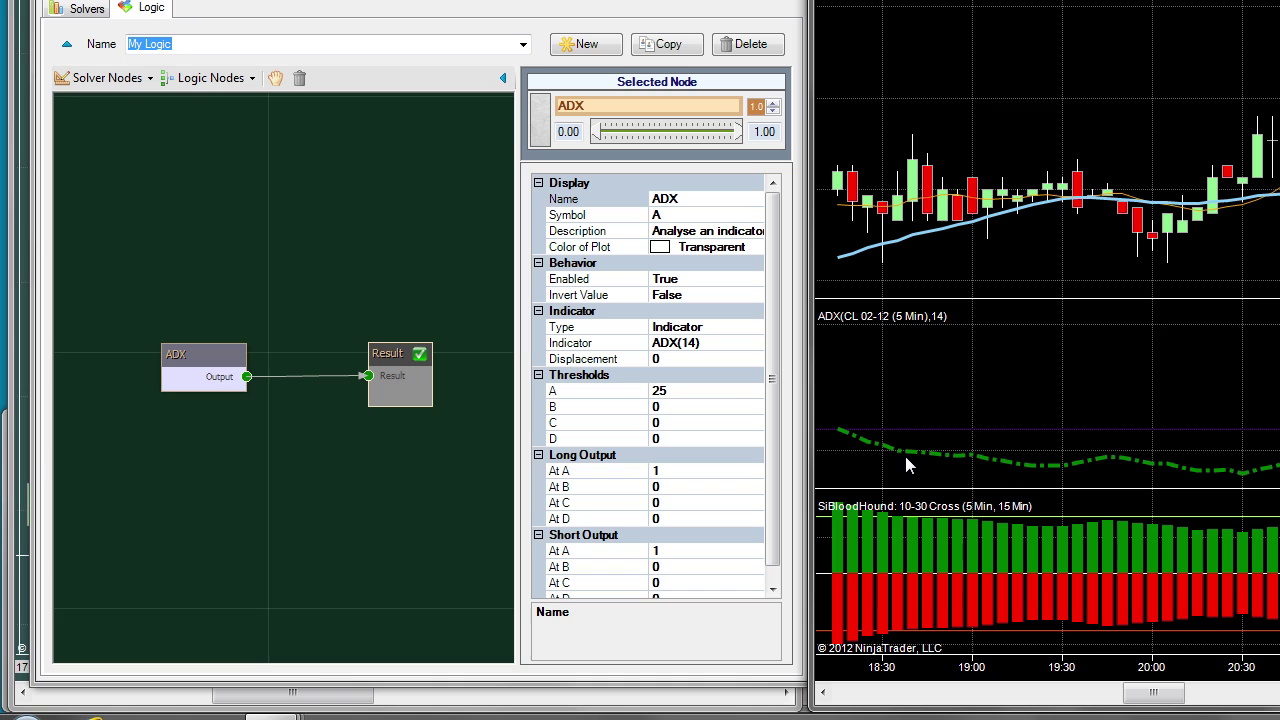
Step: Set the ADX node's threshold B to 15
{"action": "left_click", "coordinate": [705, 410]}
{"action": "key", "text": "BackSpace"}
{"action": "type", "text": "15"}
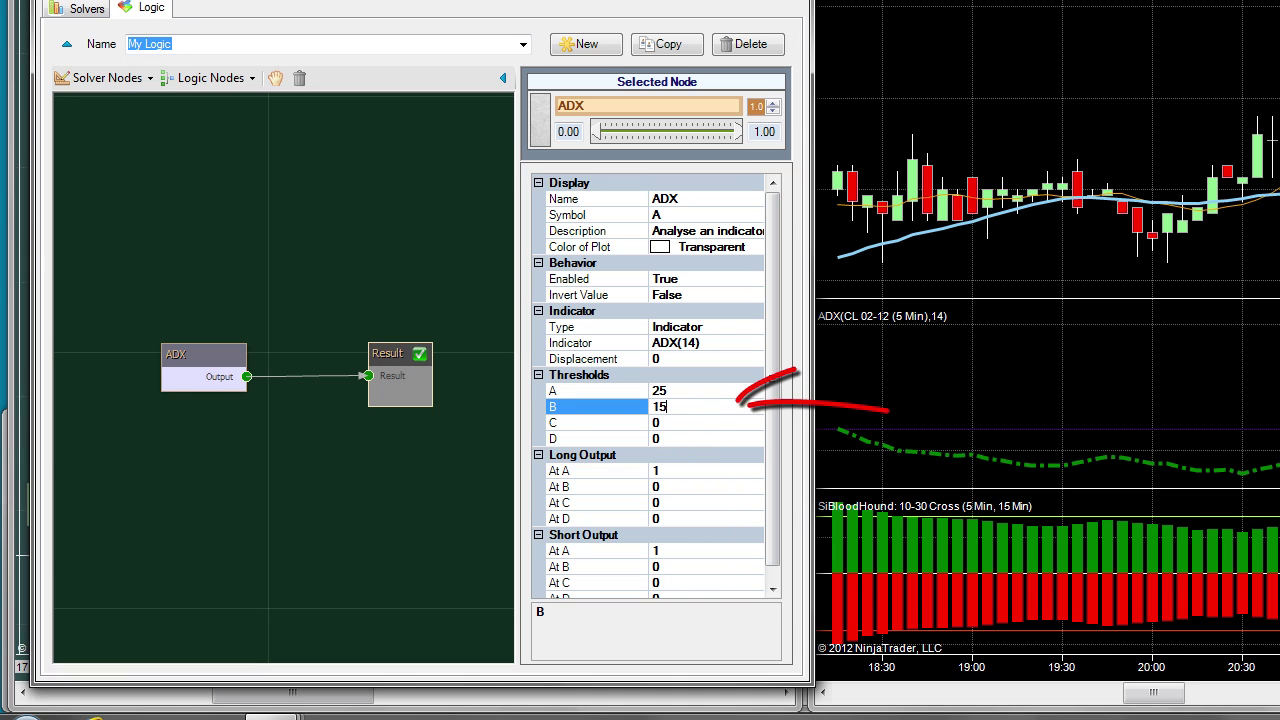
{"action": "left_click", "coordinate": [705, 428]}
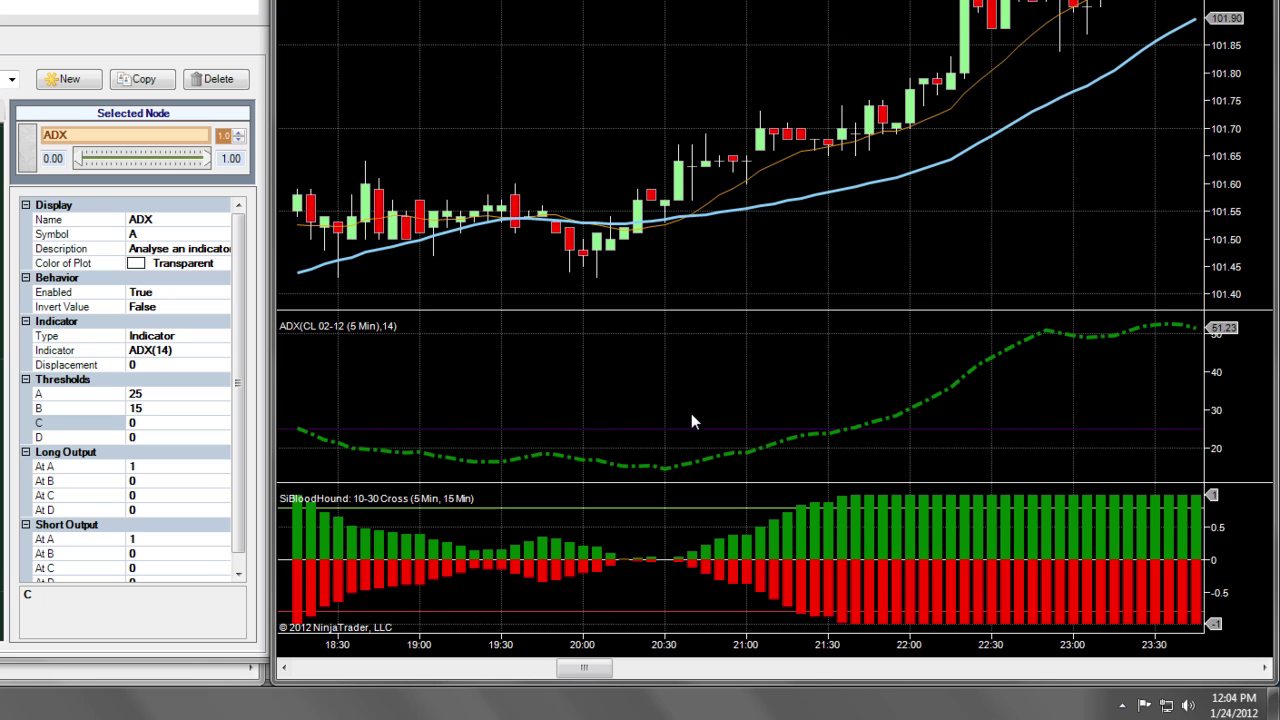
Step: Try threshold B at 25, then set it back to 15
{"action": "left_click", "coordinate": [166, 409]}
{"action": "key", "text": "BackSpace"}
{"action": "key", "text": "BackSpace"}
{"action": "type", "text": "25"}
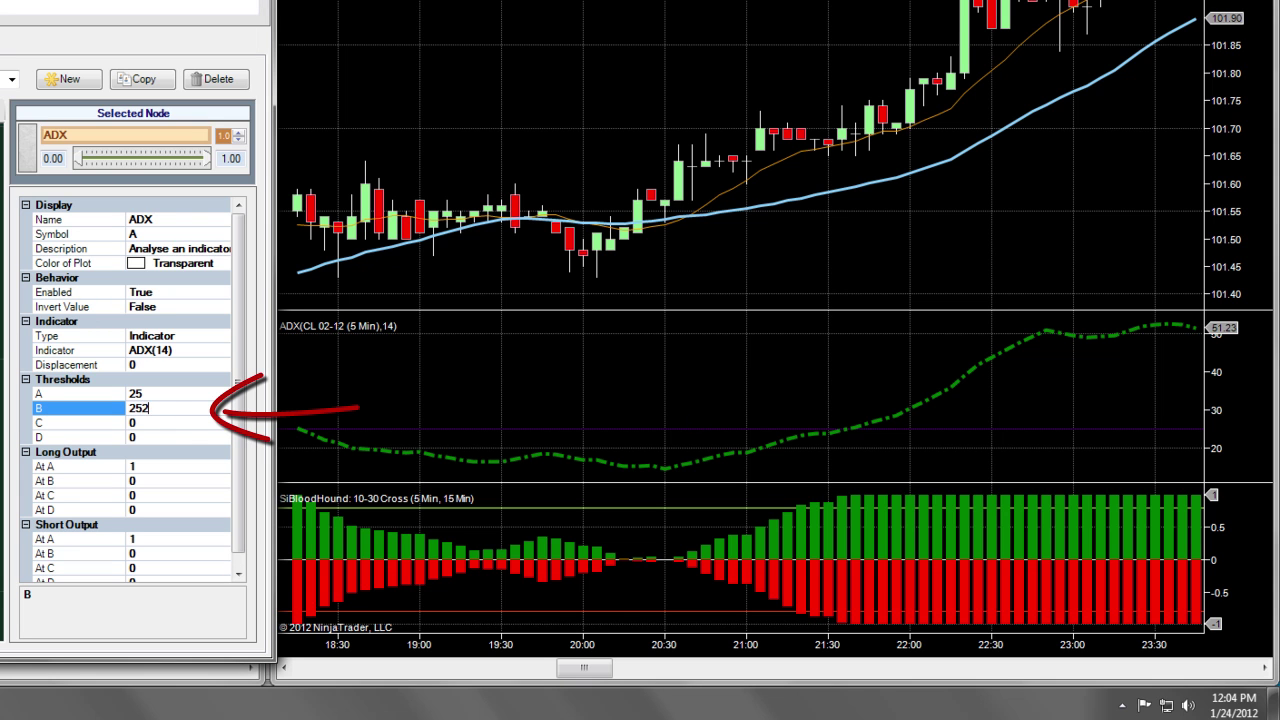
{"action": "left_click", "coordinate": [182, 395]}
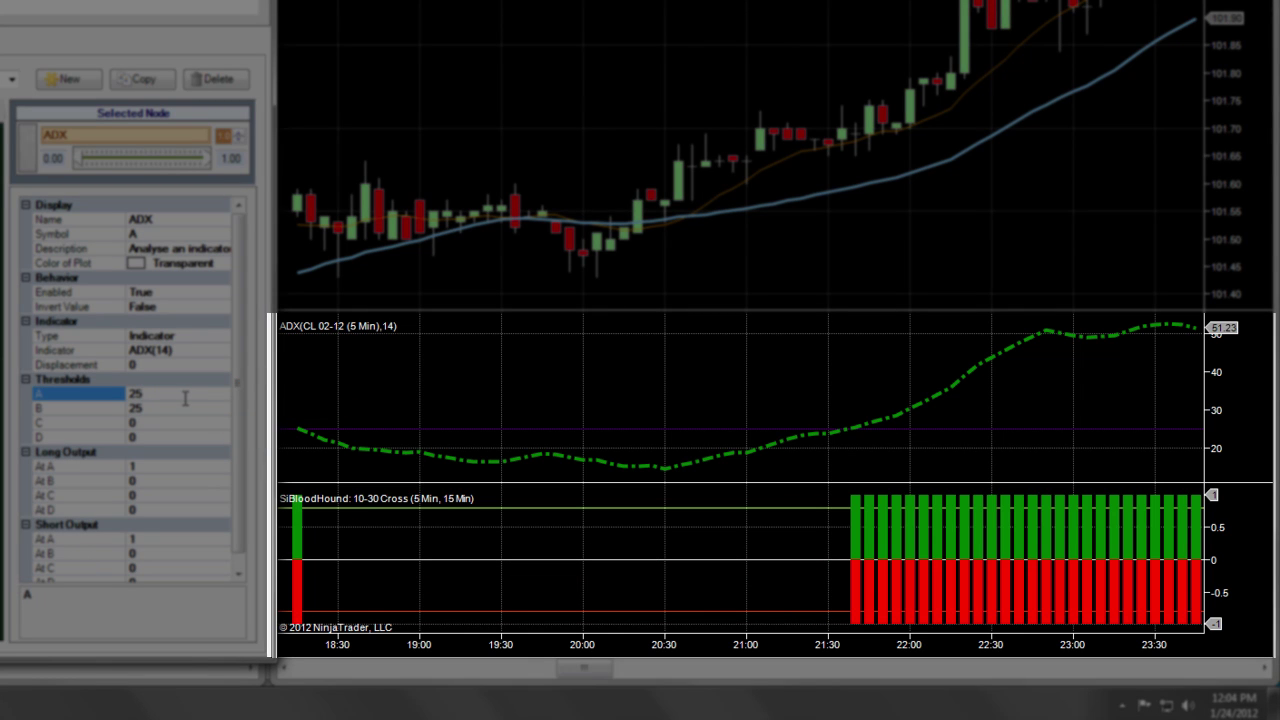
{"action": "left_click", "coordinate": [163, 407]}
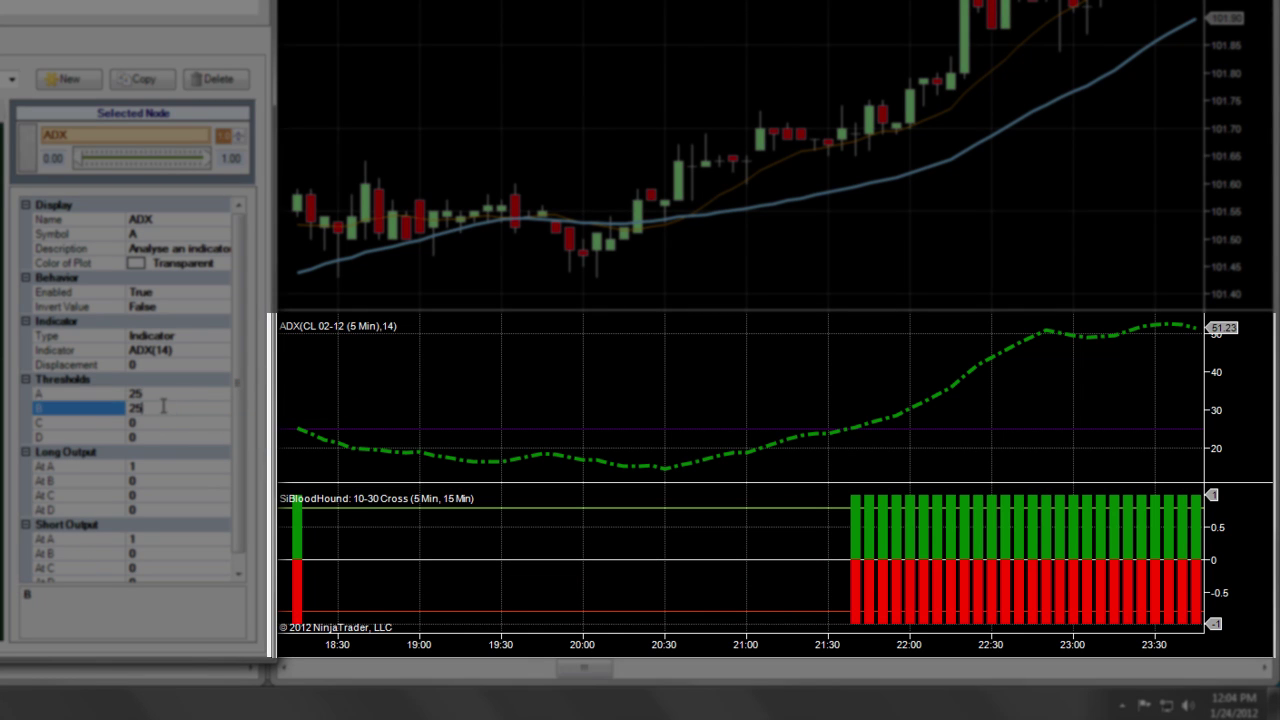
{"action": "key", "text": "BackSpace"}
{"action": "key", "text": "BackSpace"}
{"action": "type", "text": "15"}
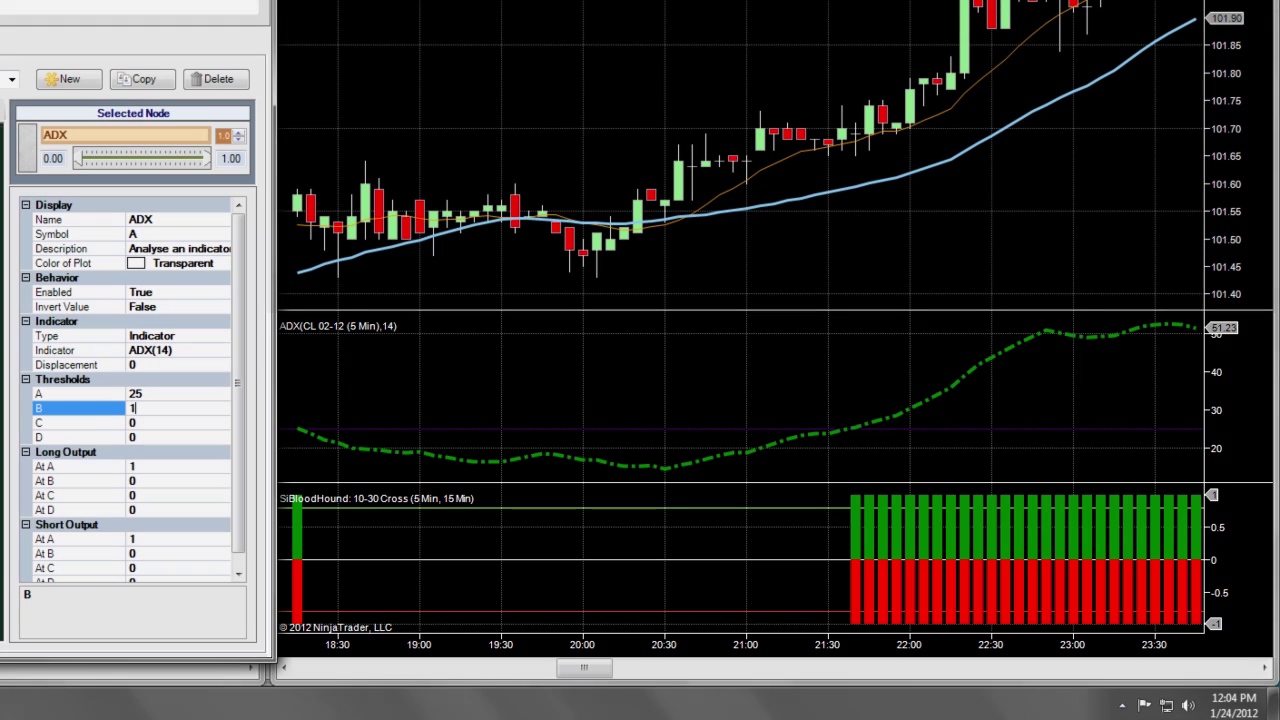
{"action": "left_click", "coordinate": [166, 398]}
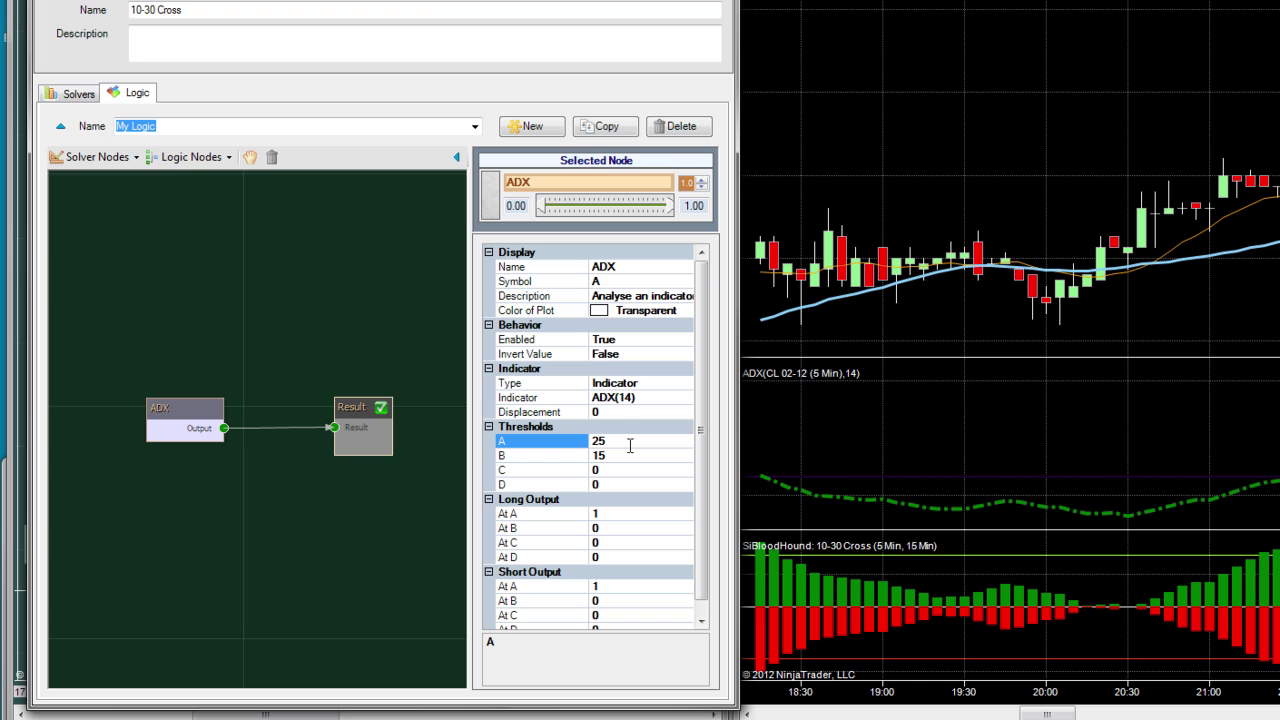
Step: Add a 15 Min EMA node to the My Logic canvas and position it near ADX
{"action": "right_click", "coordinate": [131, 266]}
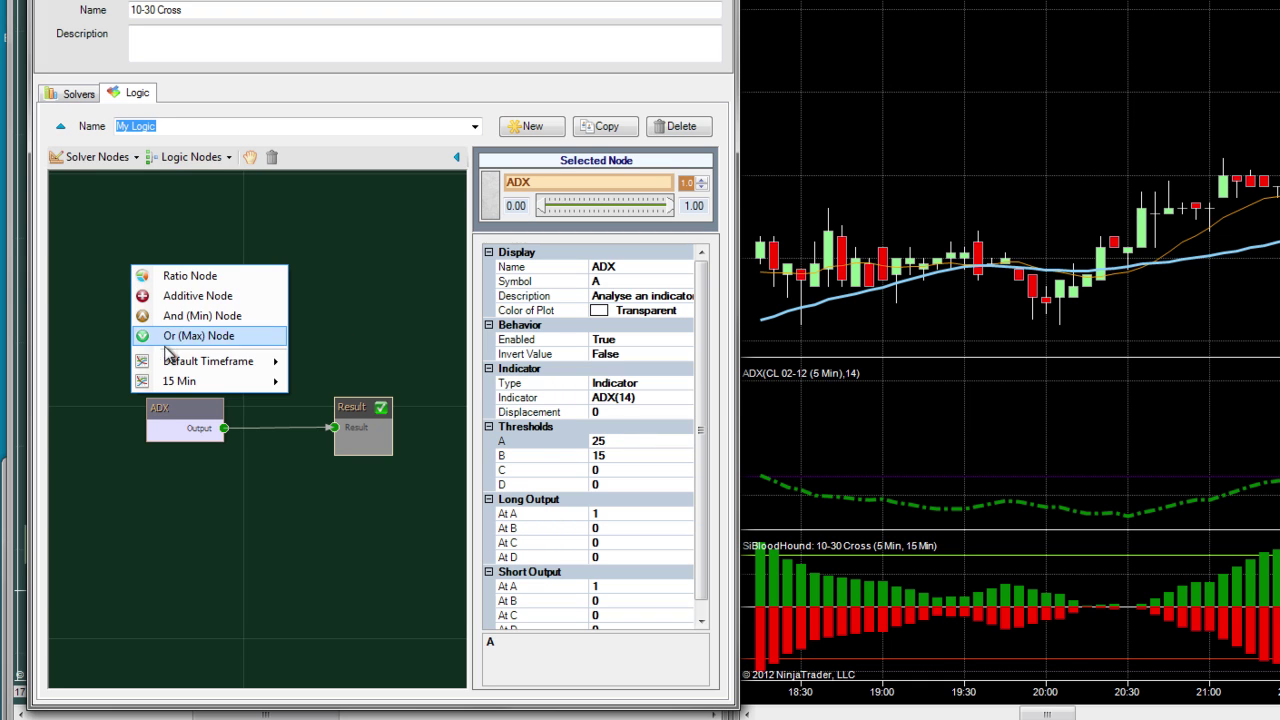
{"action": "mouse_move", "coordinate": [218, 385]}
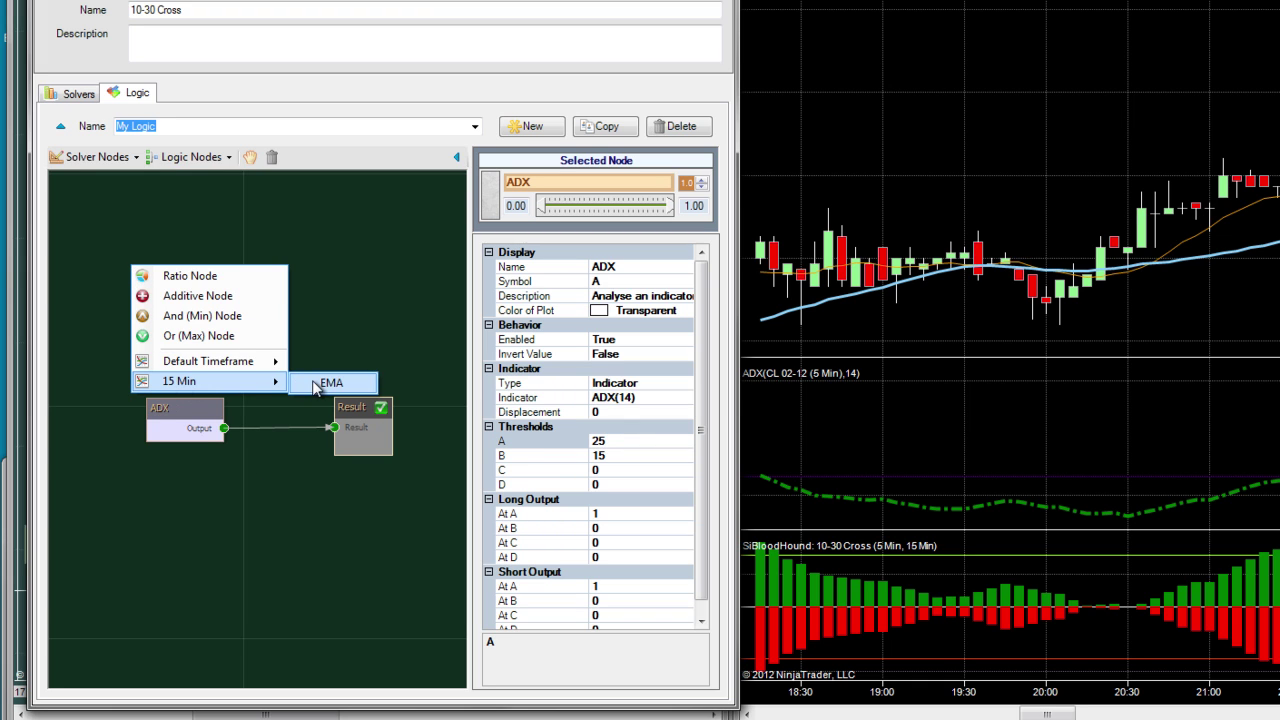
{"action": "left_click", "coordinate": [315, 387]}
{"action": "mouse_move", "coordinate": [318, 436]}
{"action": "left_mouse_down"}
{"action": "mouse_move", "coordinate": [207, 484]}
{"action": "mouse_move", "coordinate": [178, 477]}
{"action": "mouse_move", "coordinate": [333, 428]}
{"action": "left_mouse_up"}
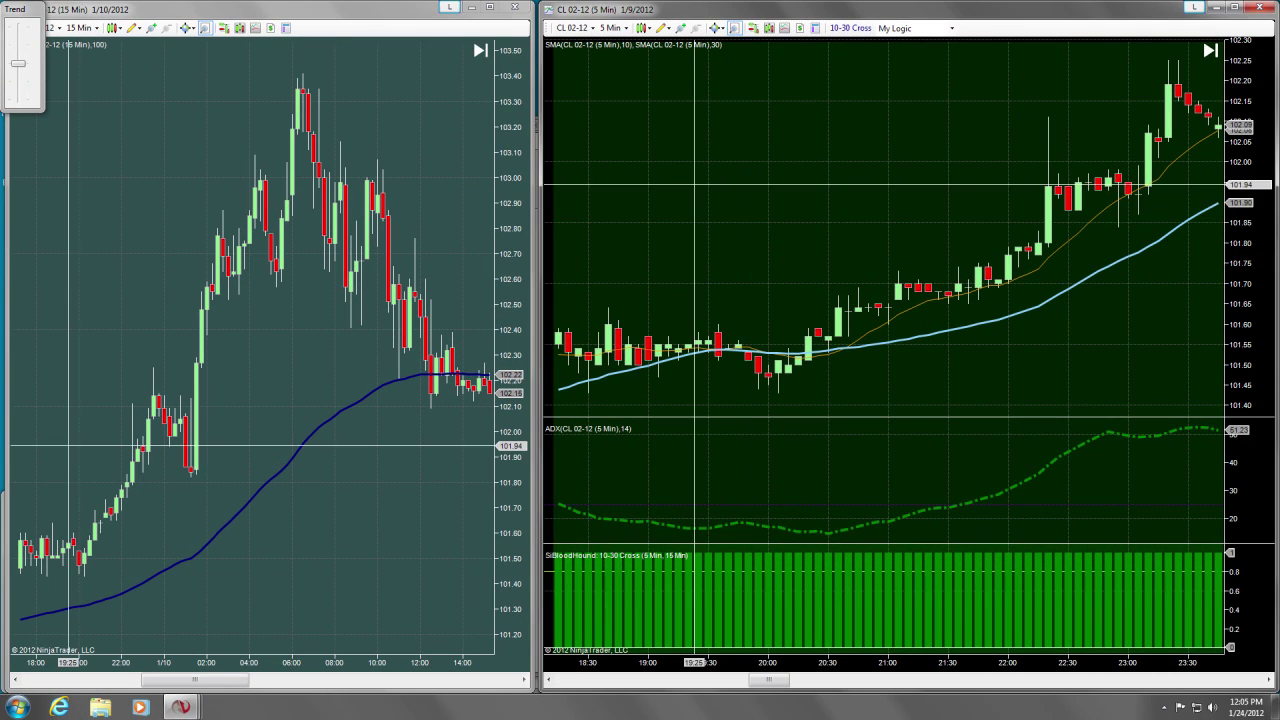
{"action": "scroll", "coordinate": [1019, 277], "scroll_direction": "down", "scroll_amount": 10}
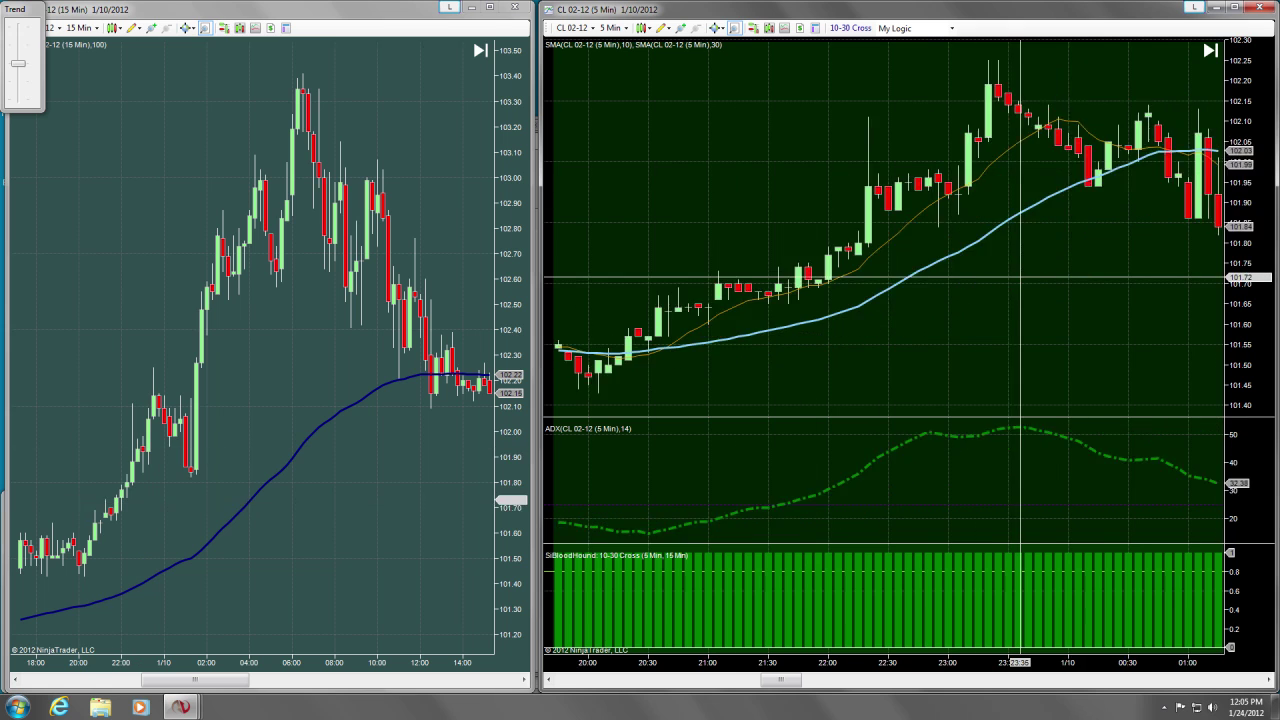
{"action": "scroll", "coordinate": [1019, 277], "scroll_direction": "down", "scroll_amount": 8}
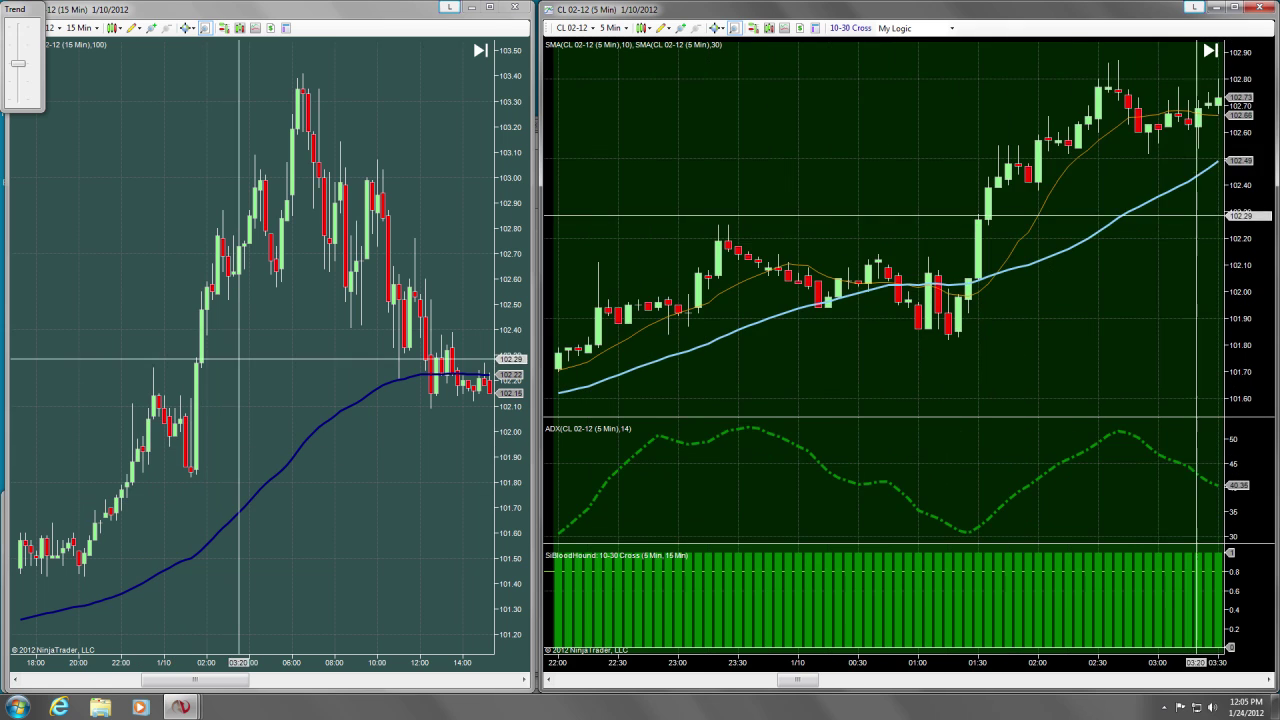
{"action": "scroll", "coordinate": [1175, 246], "scroll_direction": "down", "scroll_amount": 15}
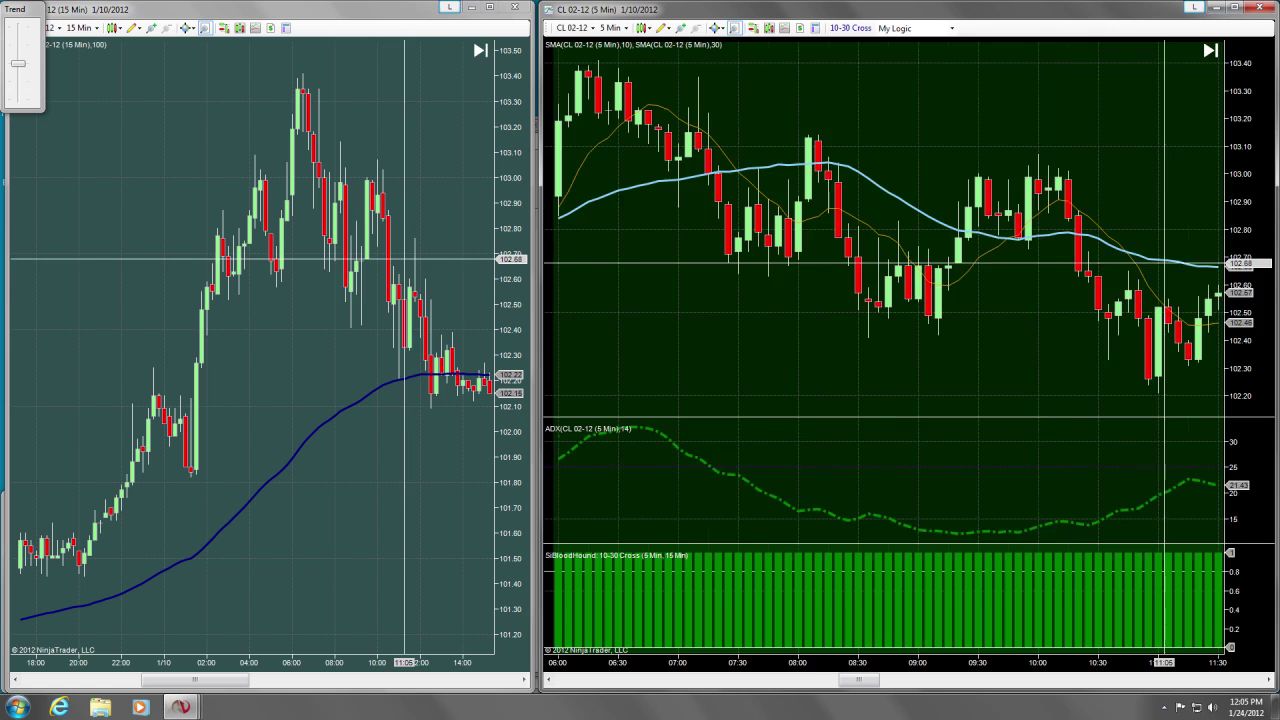
{"action": "scroll", "coordinate": [1160, 262], "scroll_direction": "down", "scroll_amount": 6}
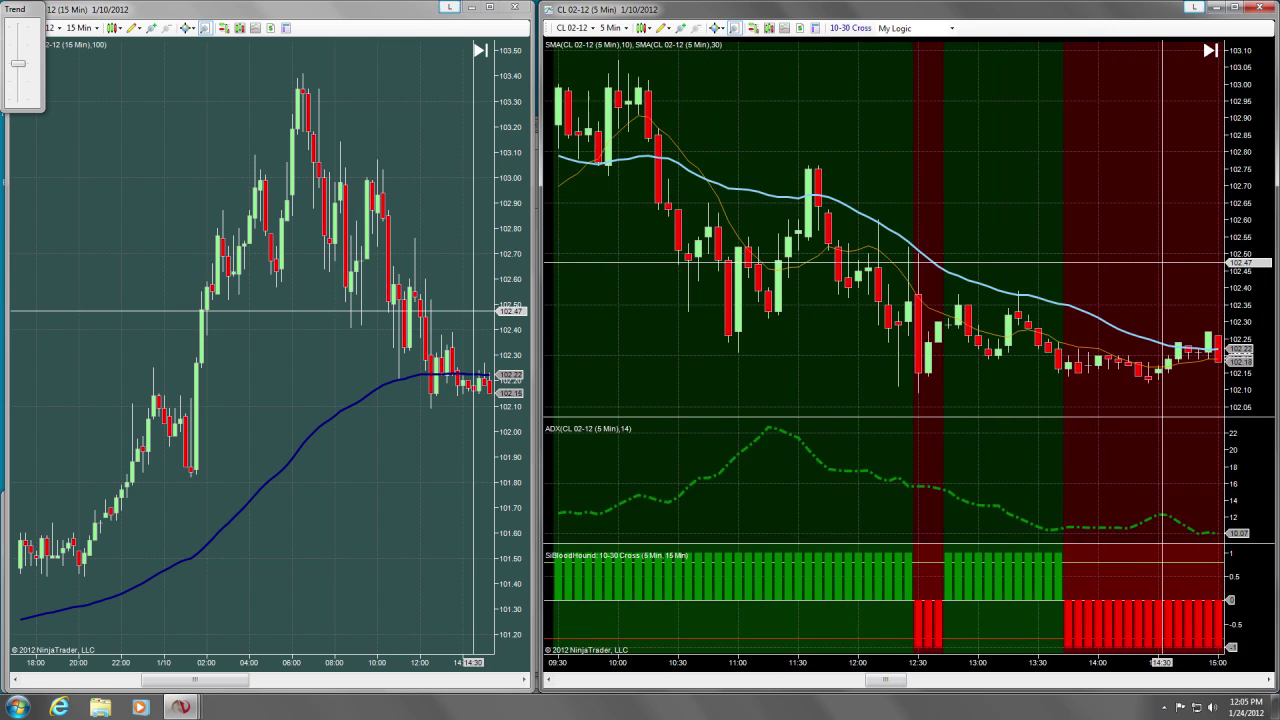
{"action": "scroll", "coordinate": [1163, 262], "scroll_direction": "down", "scroll_amount": 8}
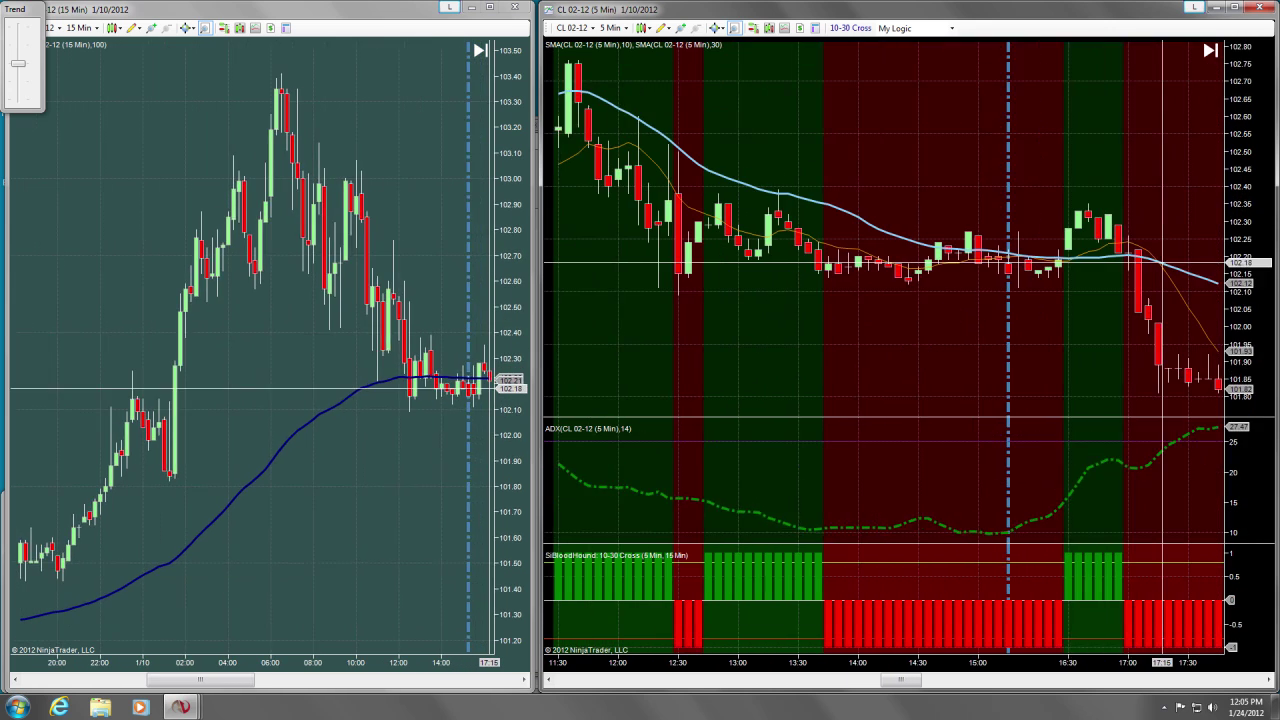
{"action": "scroll", "coordinate": [1163, 262], "scroll_direction": "down", "scroll_amount": 6}
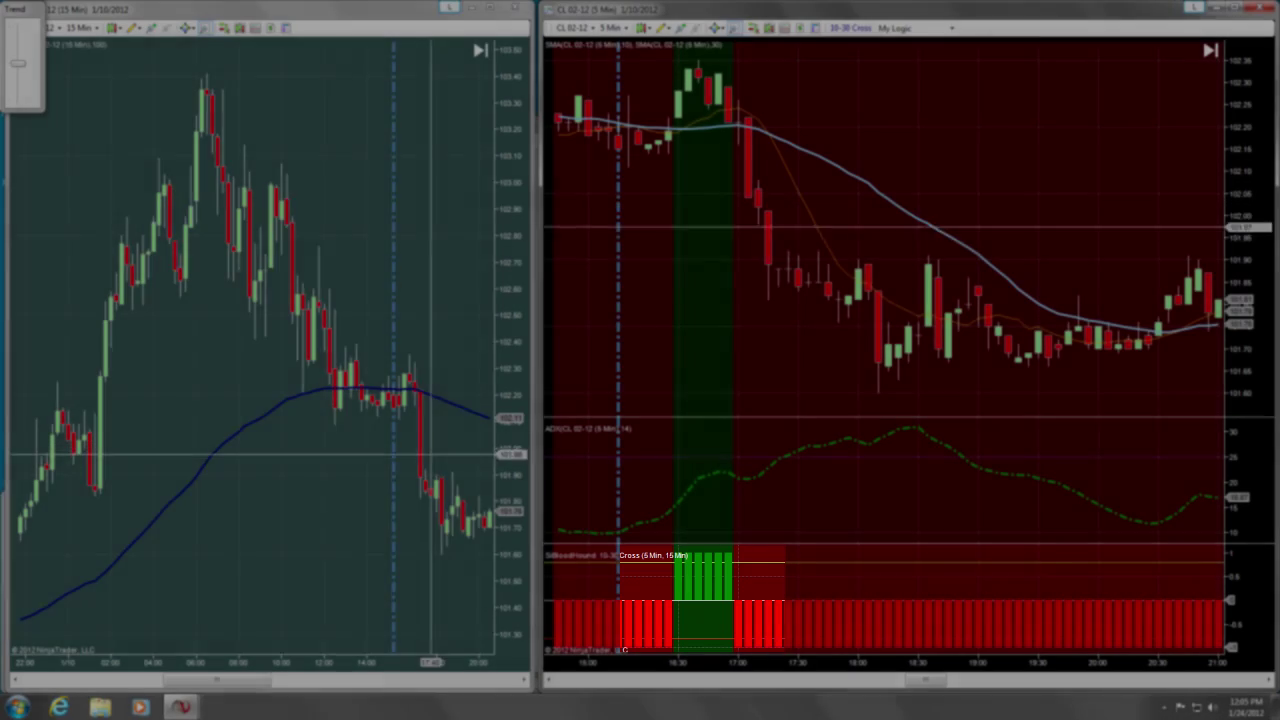
{"action": "scroll", "coordinate": [1068, 480], "scroll_direction": "down", "scroll_amount": 15}
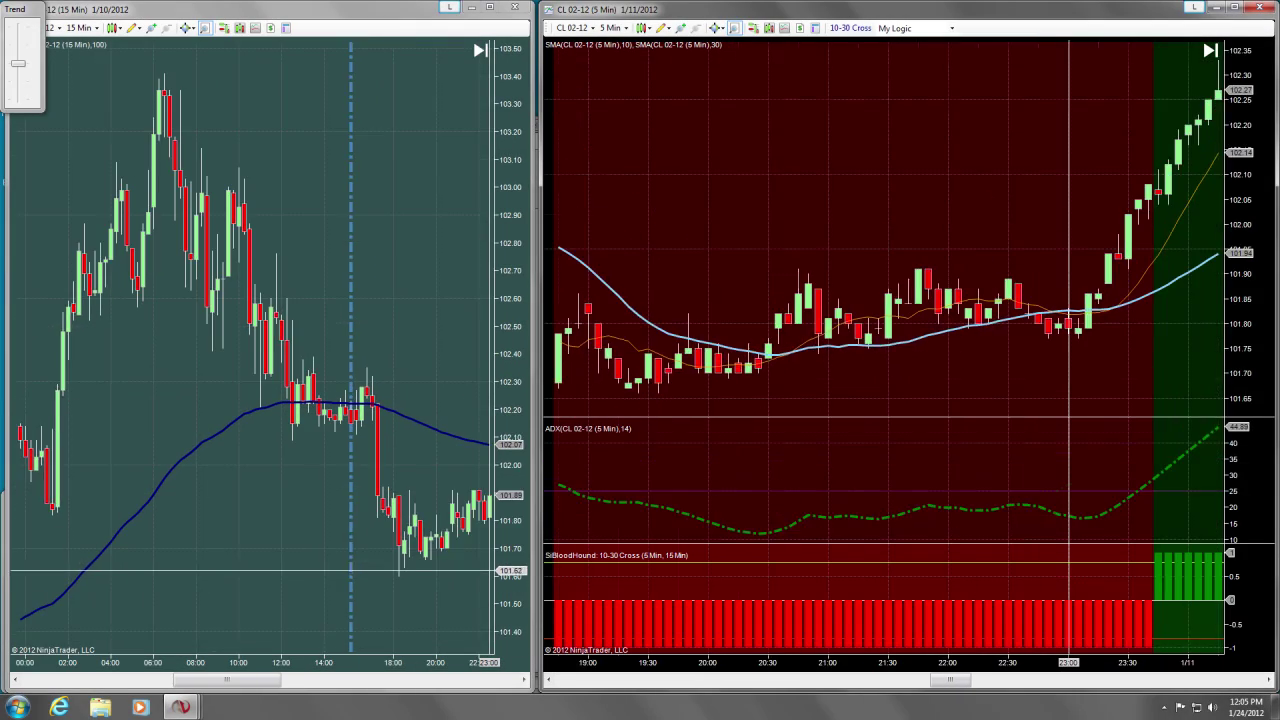
{"action": "scroll", "coordinate": [1068, 480], "scroll_direction": "down", "scroll_amount": 12}
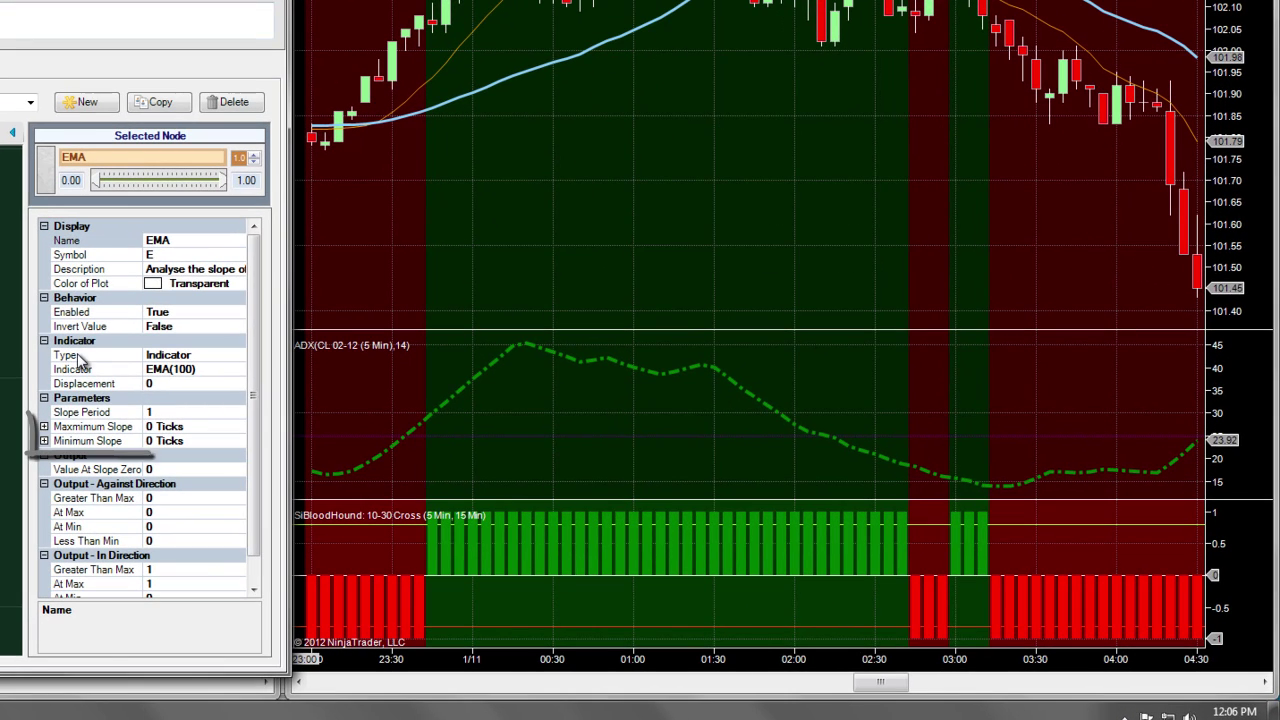
Step: Edit the EMA node's Maximum Slope over several tries, ending at 0.75 Ticks
{"action": "left_click", "coordinate": [155, 427]}
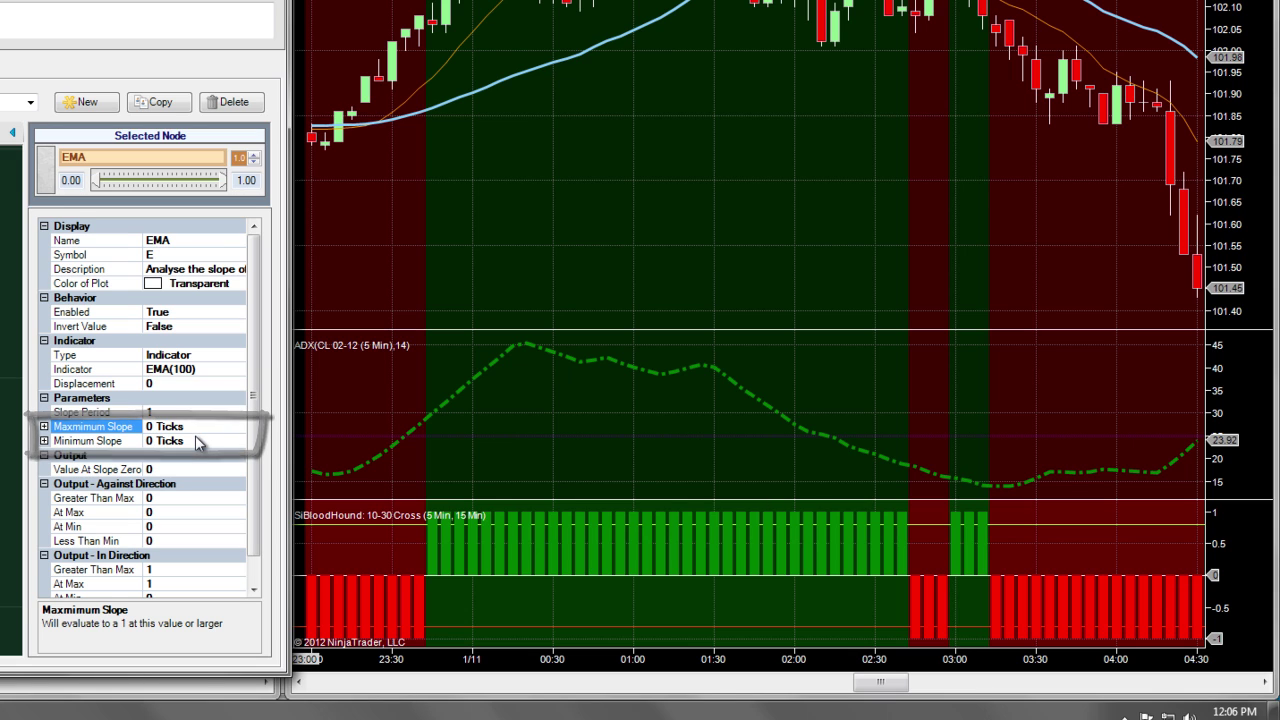
{"action": "type", "text": "."}
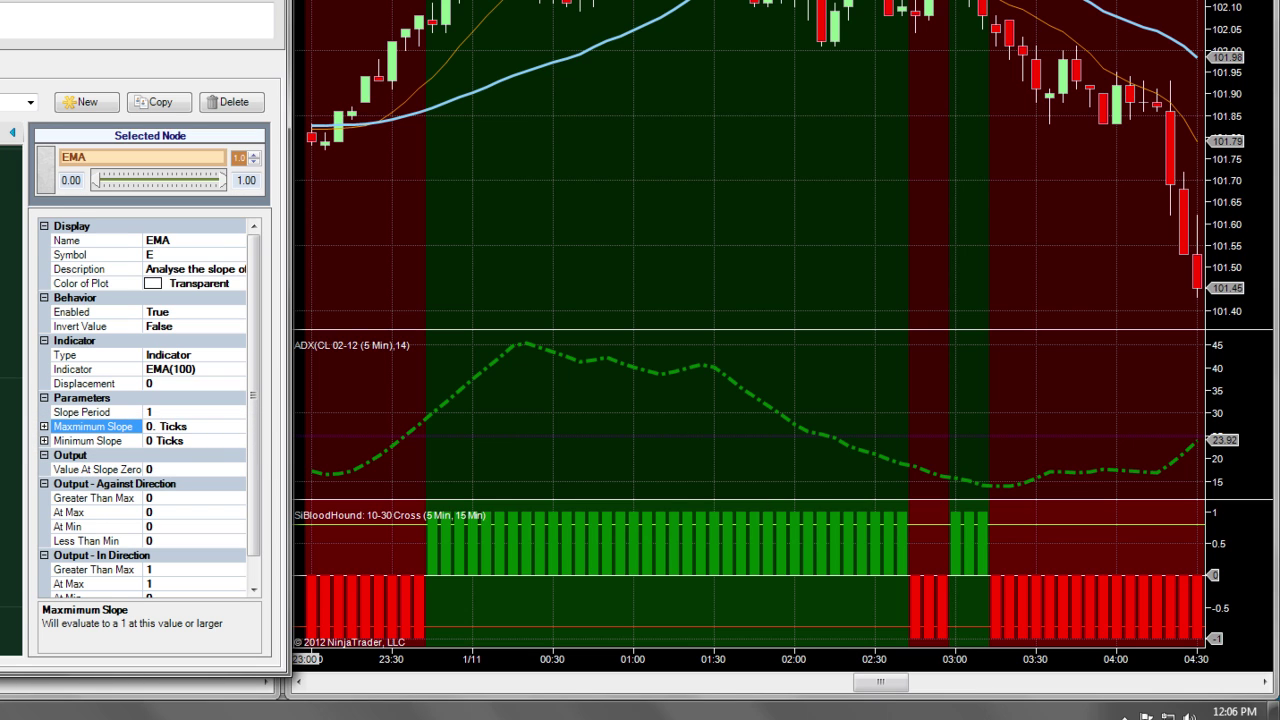
{"action": "type", "text": "05"}
{"action": "left_click", "coordinate": [194, 412]}
{"action": "left_click", "coordinate": [182, 428]}
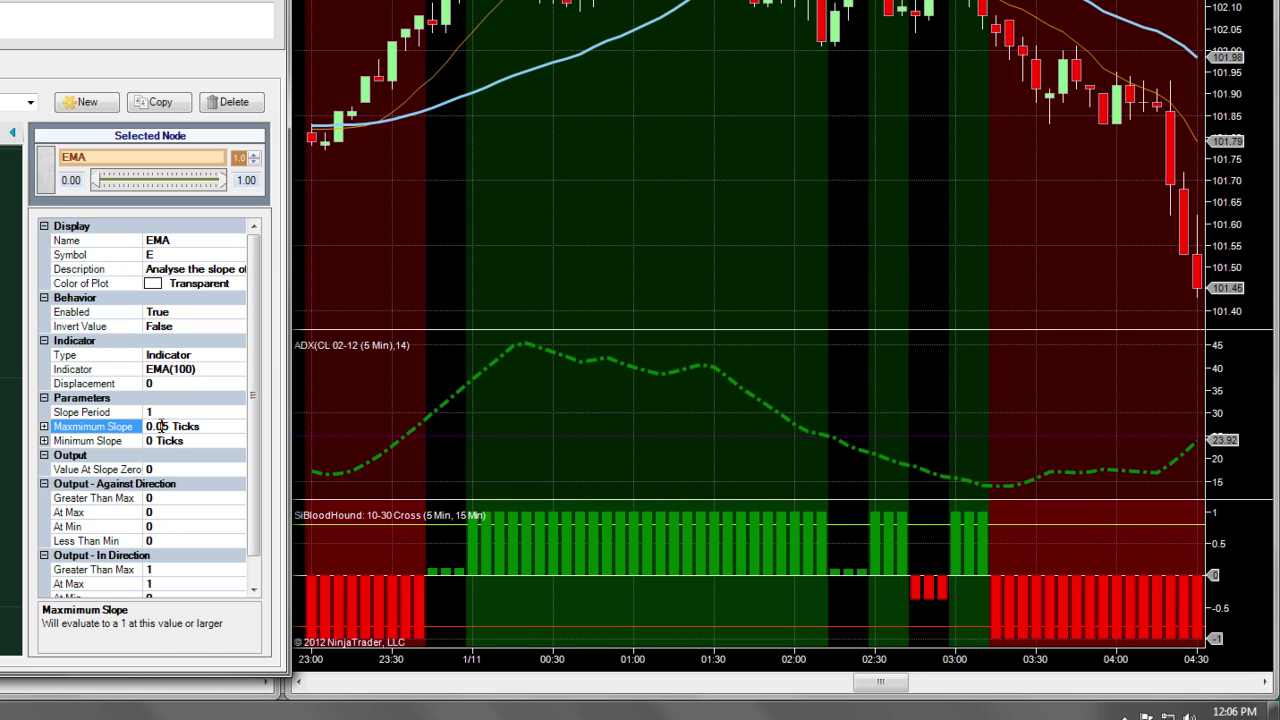
{"action": "key", "text": "BackSpace"}
{"action": "type", "text": "7"}
{"action": "left_click", "coordinate": [212, 412]}
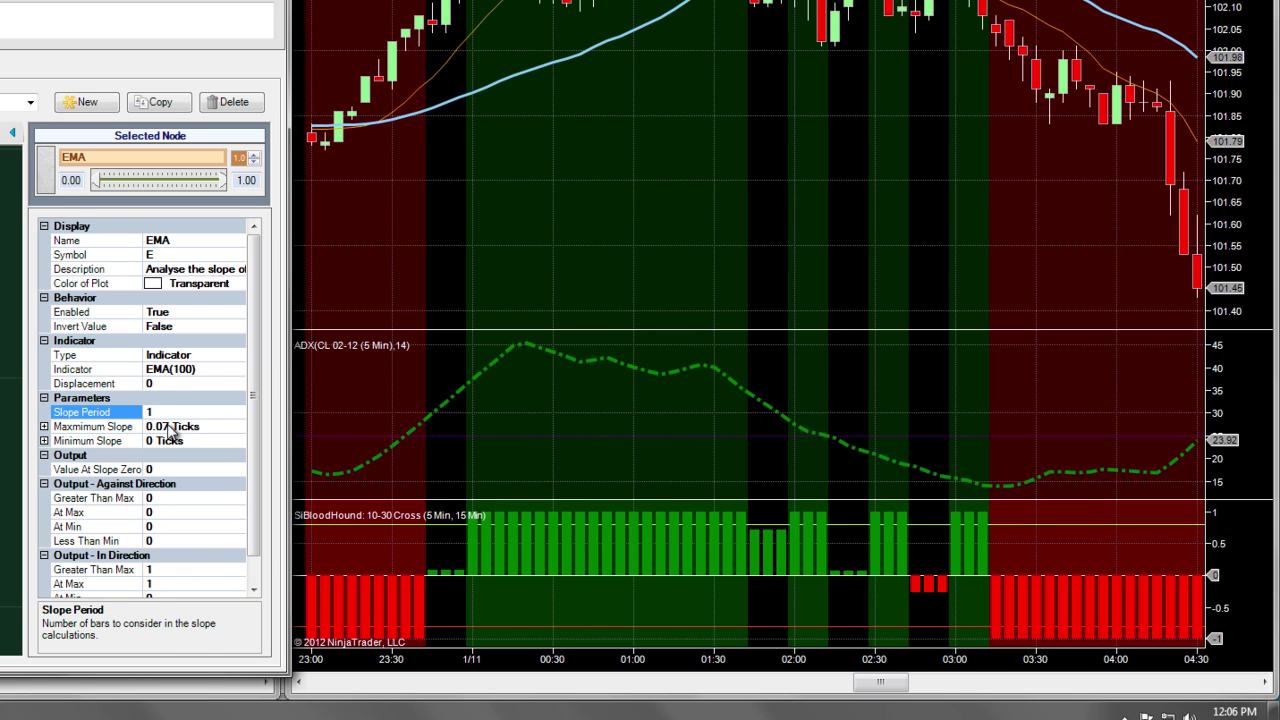
{"action": "left_click", "coordinate": [216, 428]}
{"action": "key", "text": "Delete"}
{"action": "key", "text": "Delete"}
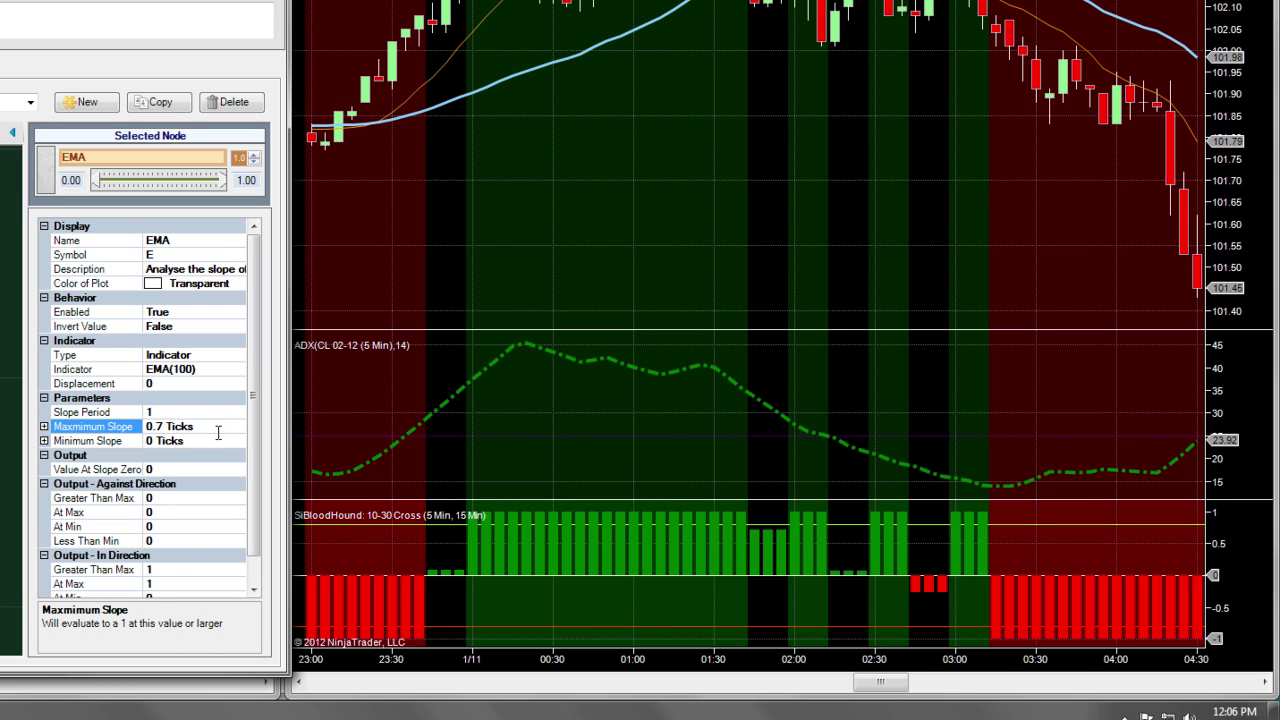
{"action": "type", "text": "1"}
{"action": "left_click", "coordinate": [195, 411]}
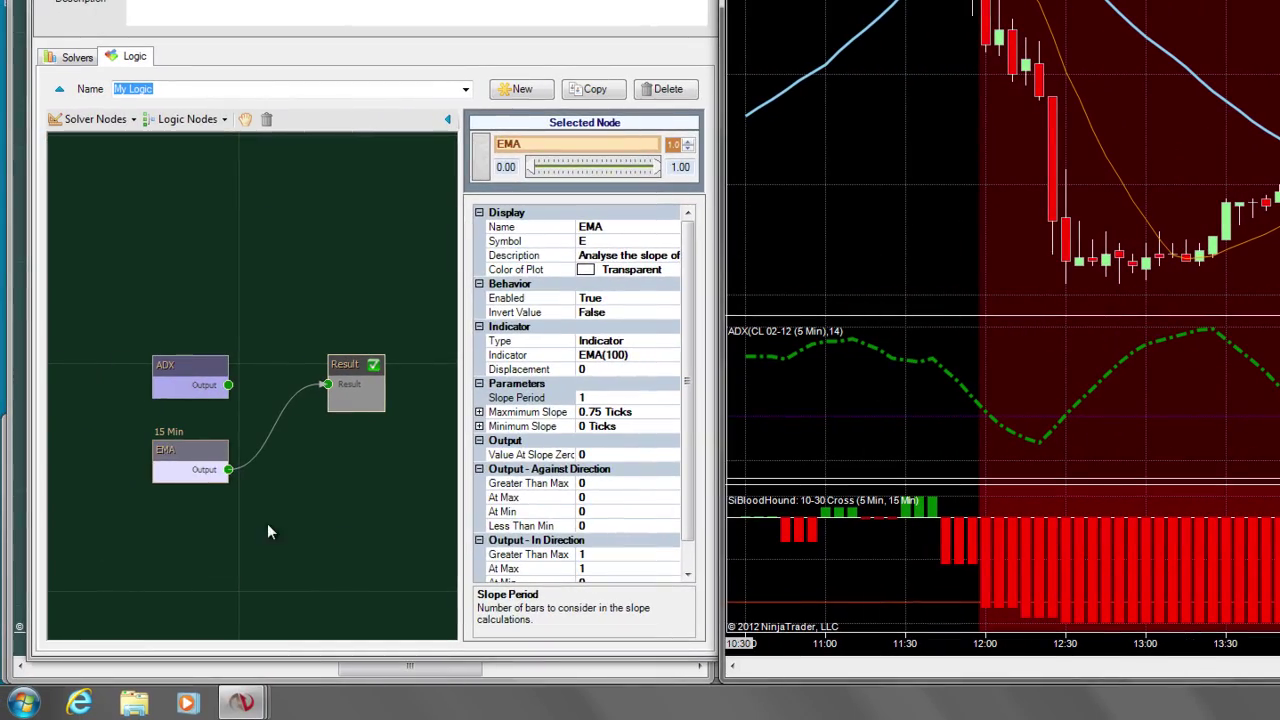
Step: Add an And node above Result, wire ADX and EMA outputs into it, and connect it to Result
{"action": "right_click", "coordinate": [281, 478]}
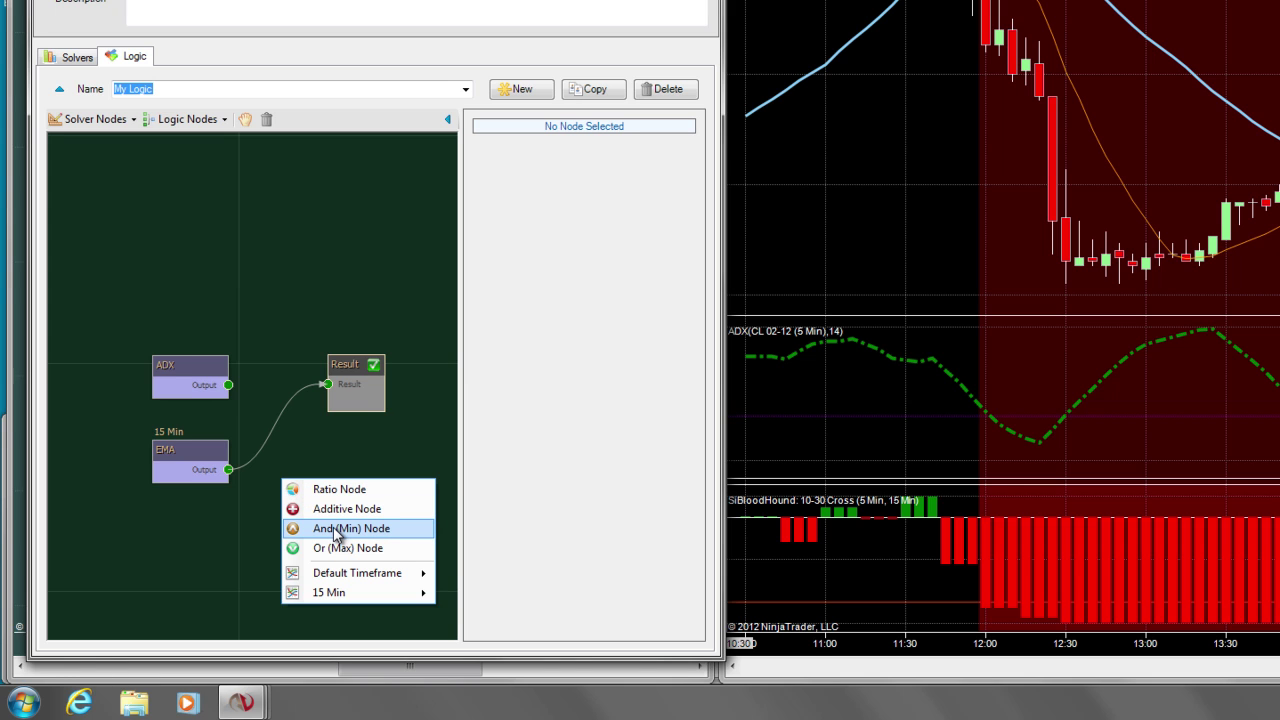
{"action": "left_click", "coordinate": [336, 530]}
{"action": "left_click_drag", "start_coordinate": [366, 536], "coordinate": [292, 286]}
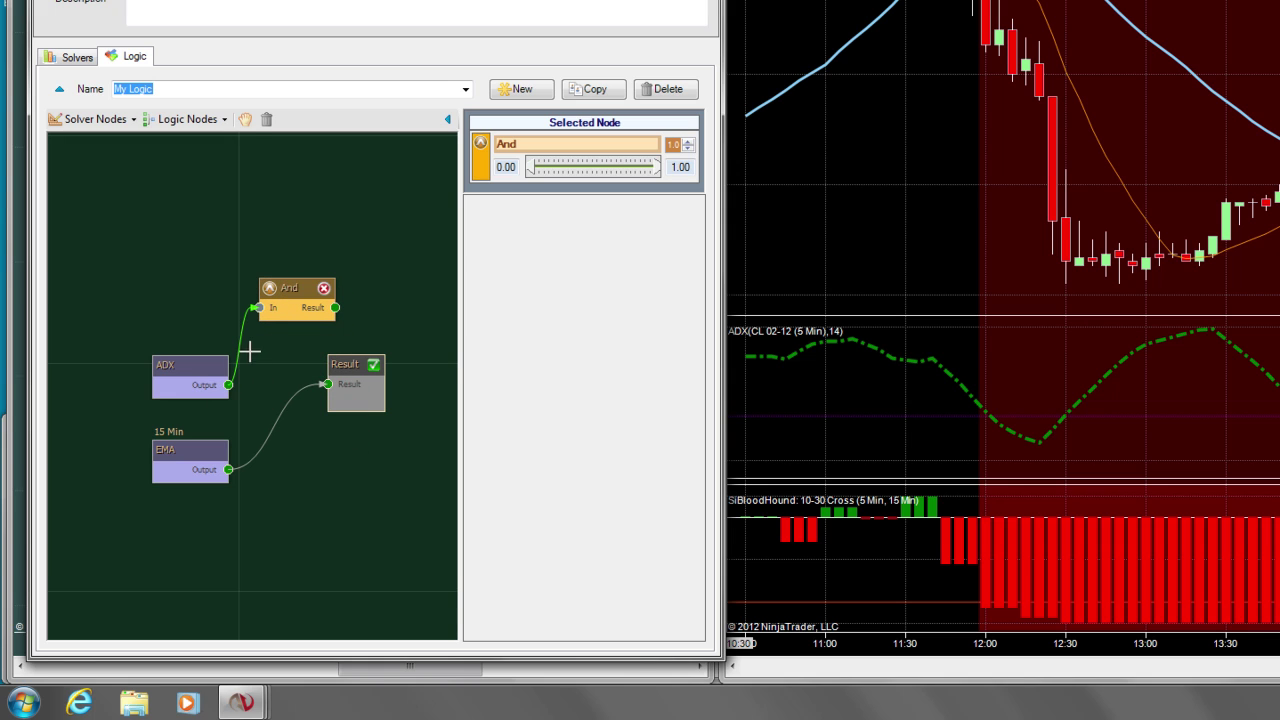
{"action": "left_click_drag", "start_coordinate": [262, 314], "coordinate": [260, 309]}
{"action": "left_click_drag", "start_coordinate": [228, 469], "coordinate": [261, 388]}
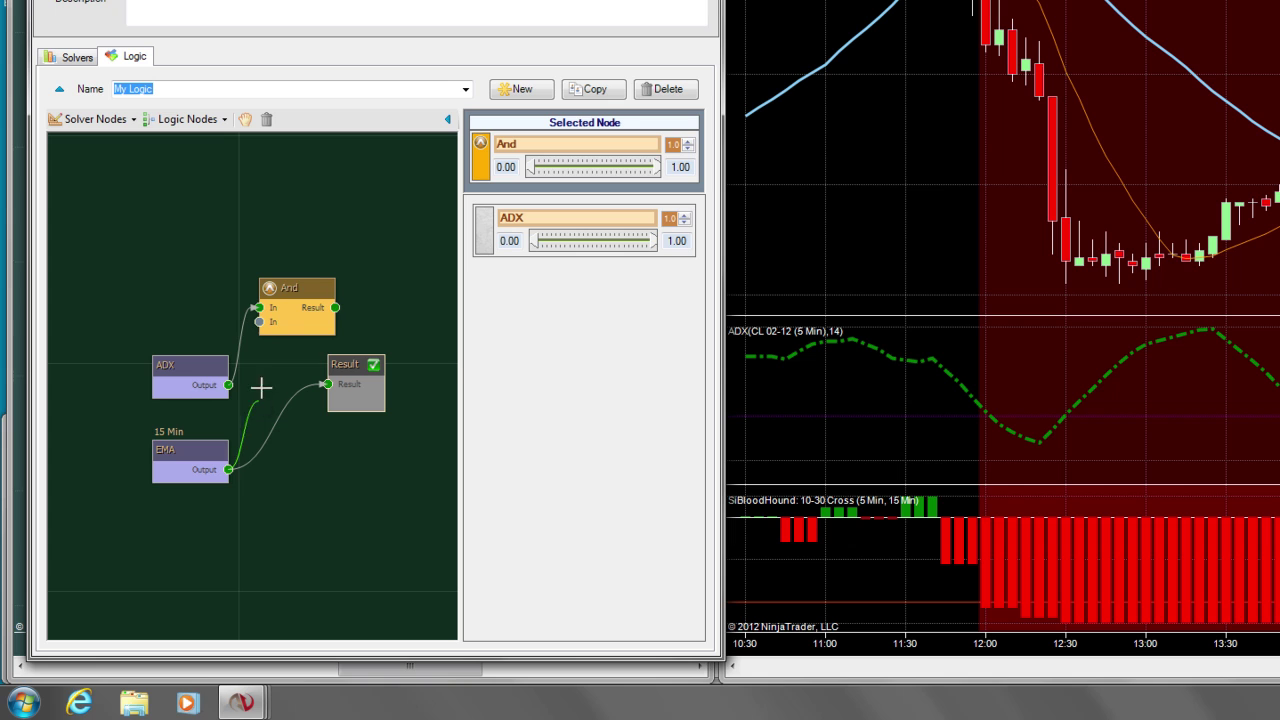
{"action": "left_click_drag", "start_coordinate": [313, 307], "coordinate": [313, 307]}
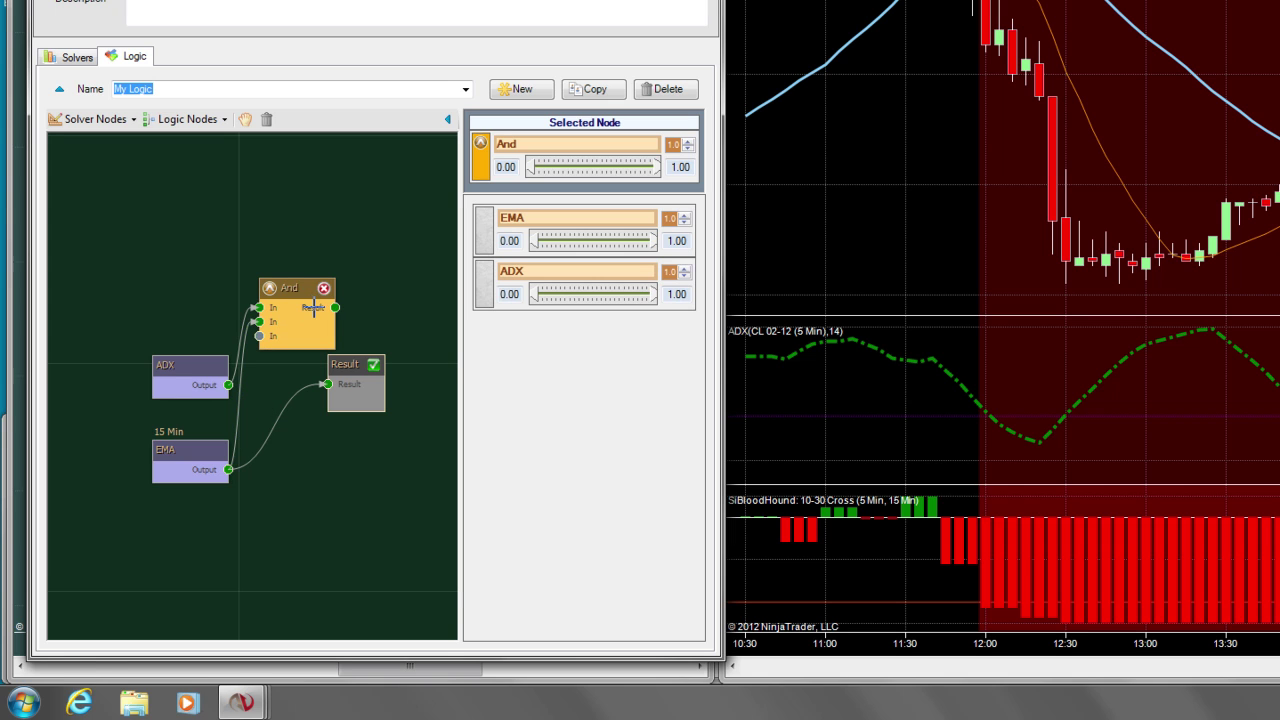
{"action": "left_click_drag", "start_coordinate": [335, 378], "coordinate": [328, 384]}
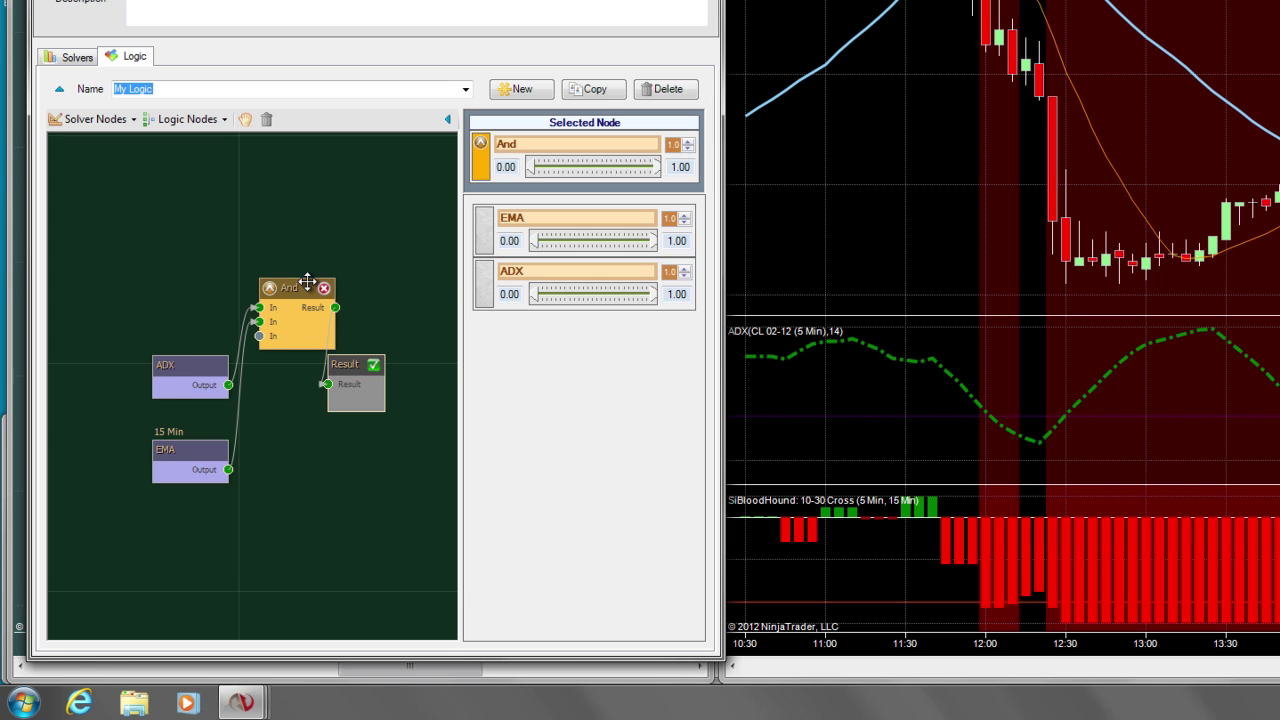
Step: Rearrange the And, ADX and 15 Min EMA nodes up and left on the canvas
{"action": "left_click_drag", "start_coordinate": [303, 287], "coordinate": [278, 263]}
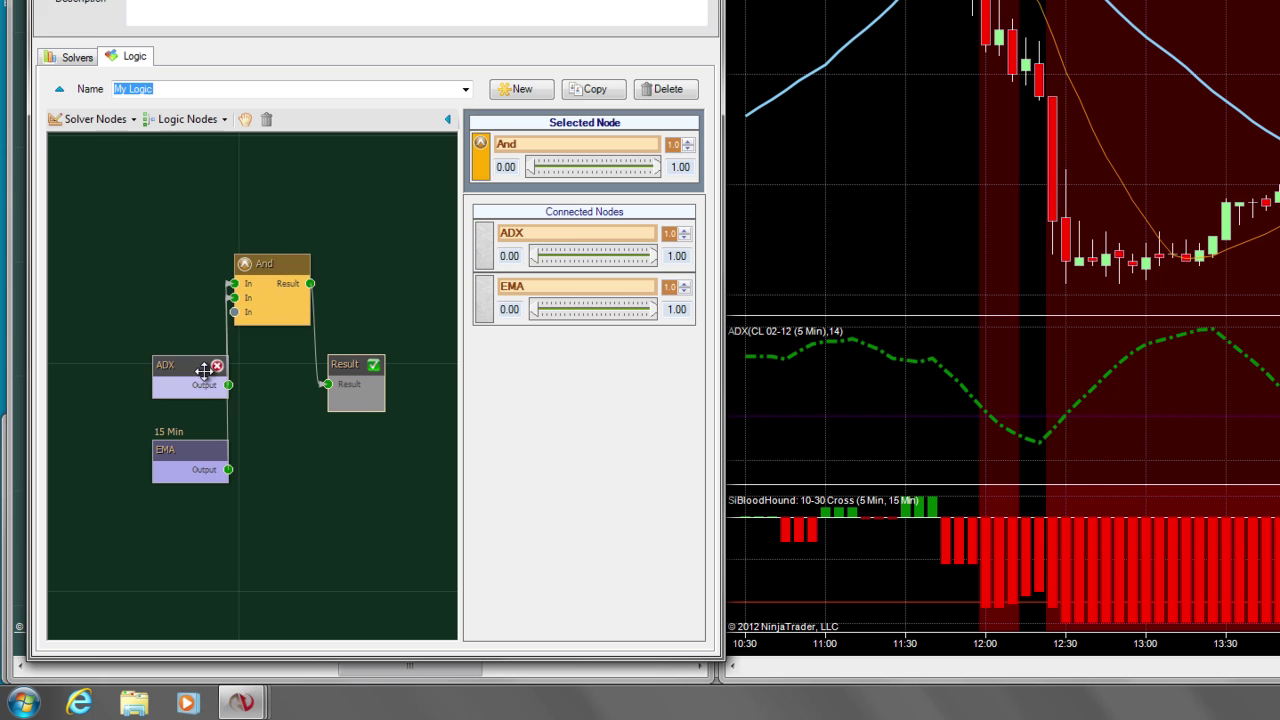
{"action": "left_click", "coordinate": [200, 367]}
{"action": "left_click_drag", "start_coordinate": [200, 367], "coordinate": [164, 328]}
{"action": "left_click", "coordinate": [212, 470]}
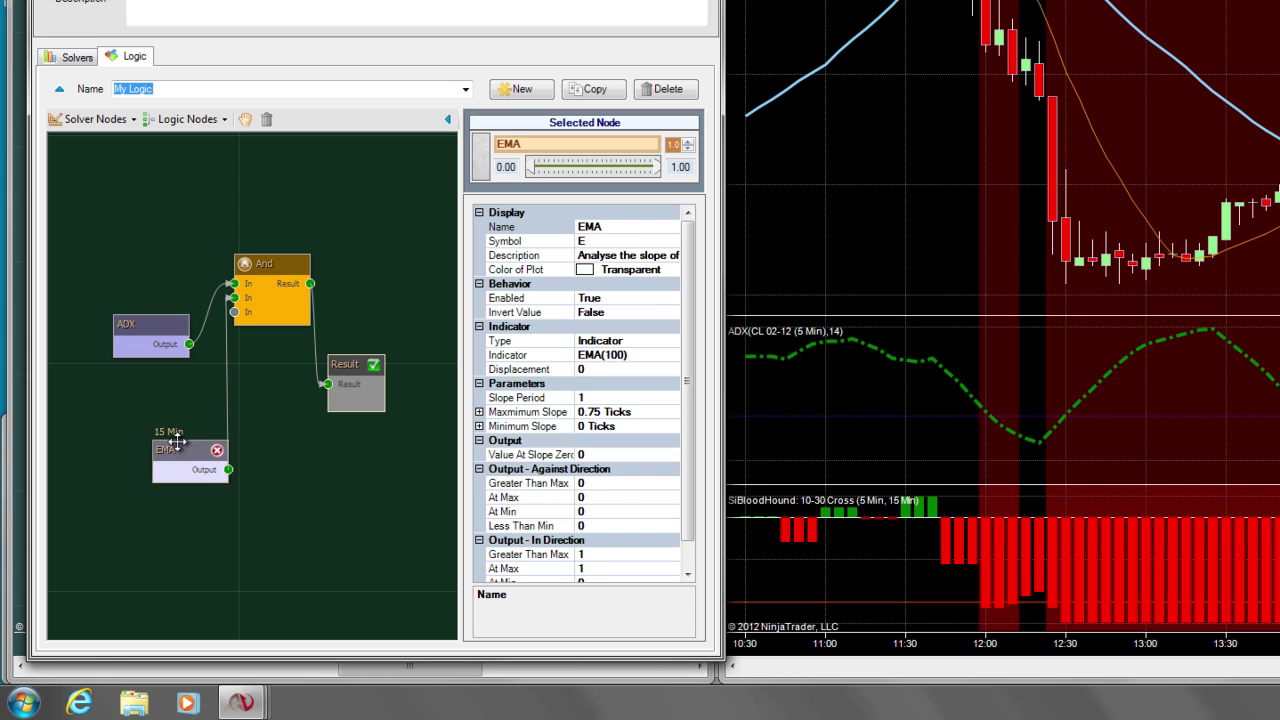
{"action": "left_click_drag", "start_coordinate": [190, 450], "coordinate": [142, 408]}
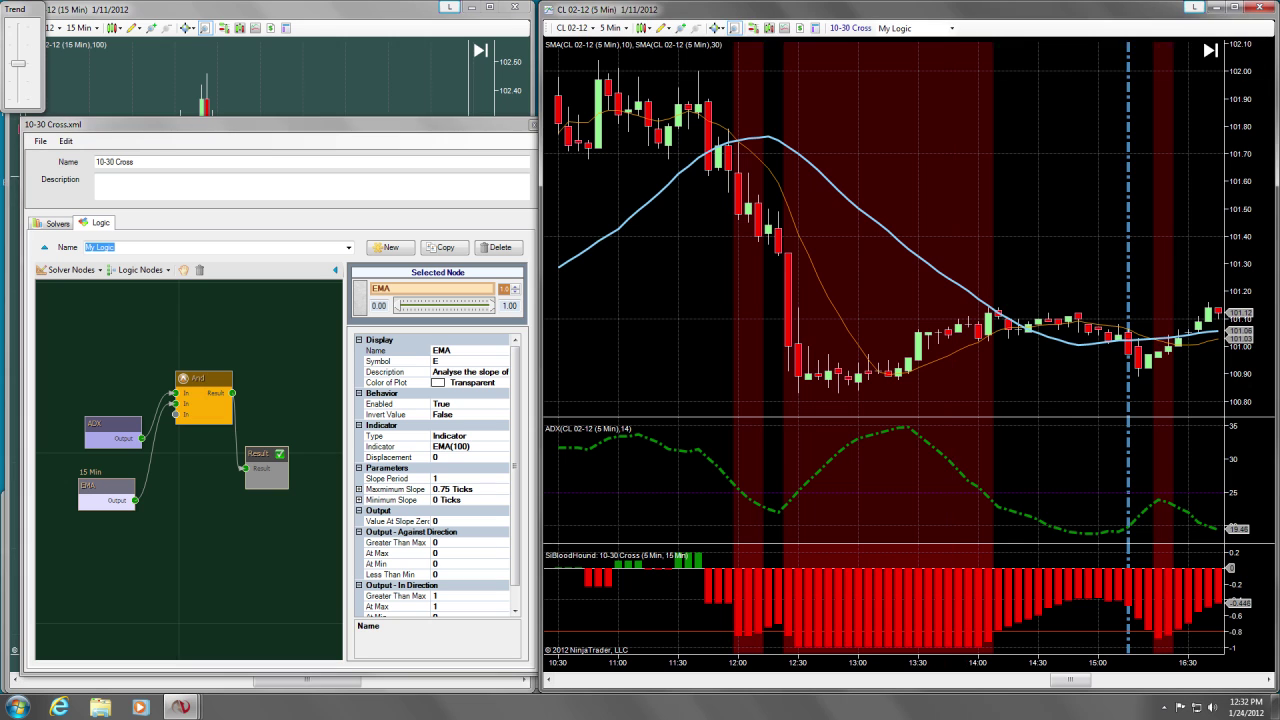
{"action": "scroll", "coordinate": [890, 459], "scroll_direction": "left", "scroll_amount": 12}
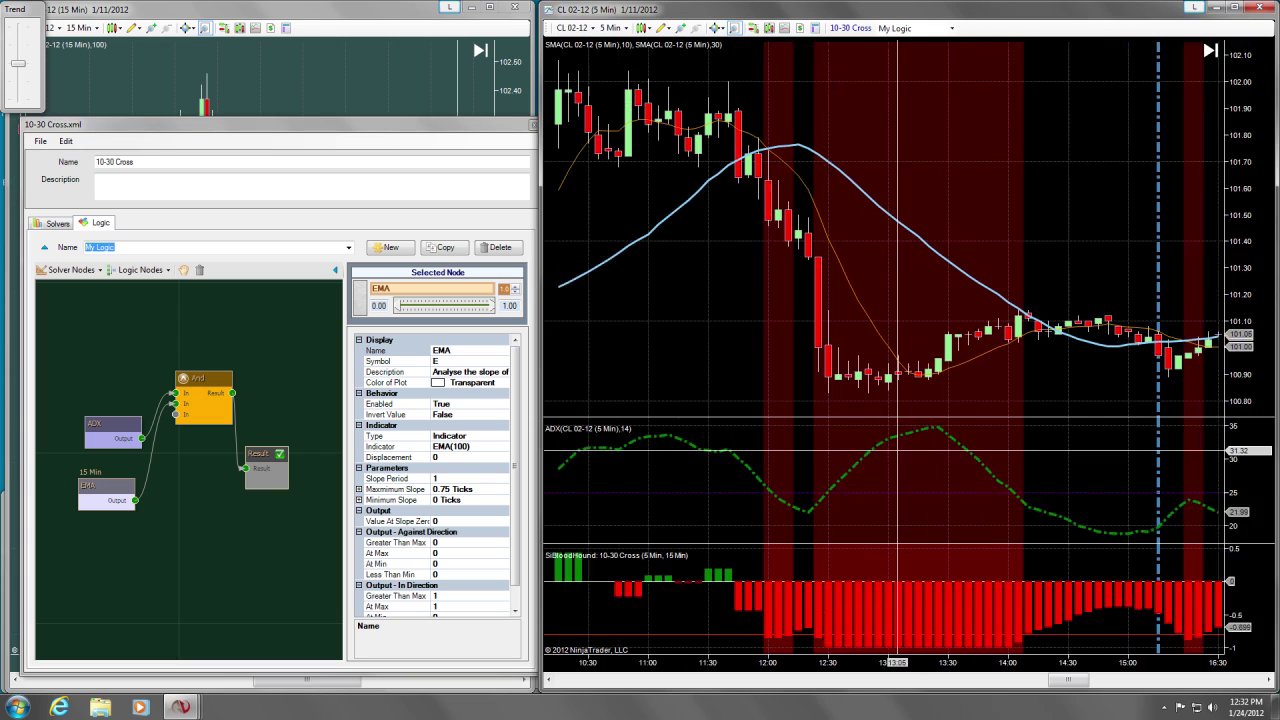
{"action": "scroll", "coordinate": [890, 459], "scroll_direction": "left", "scroll_amount": 9}
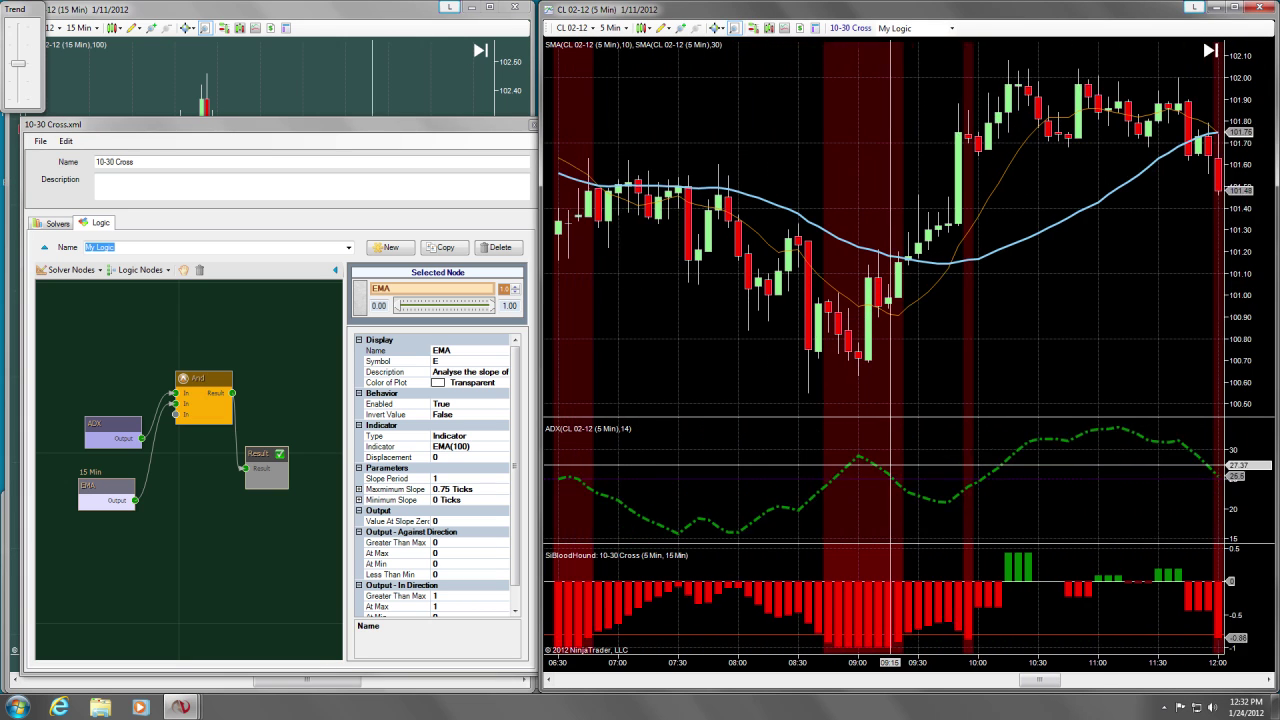
{"action": "scroll", "coordinate": [890, 464], "scroll_direction": "left", "scroll_amount": 18}
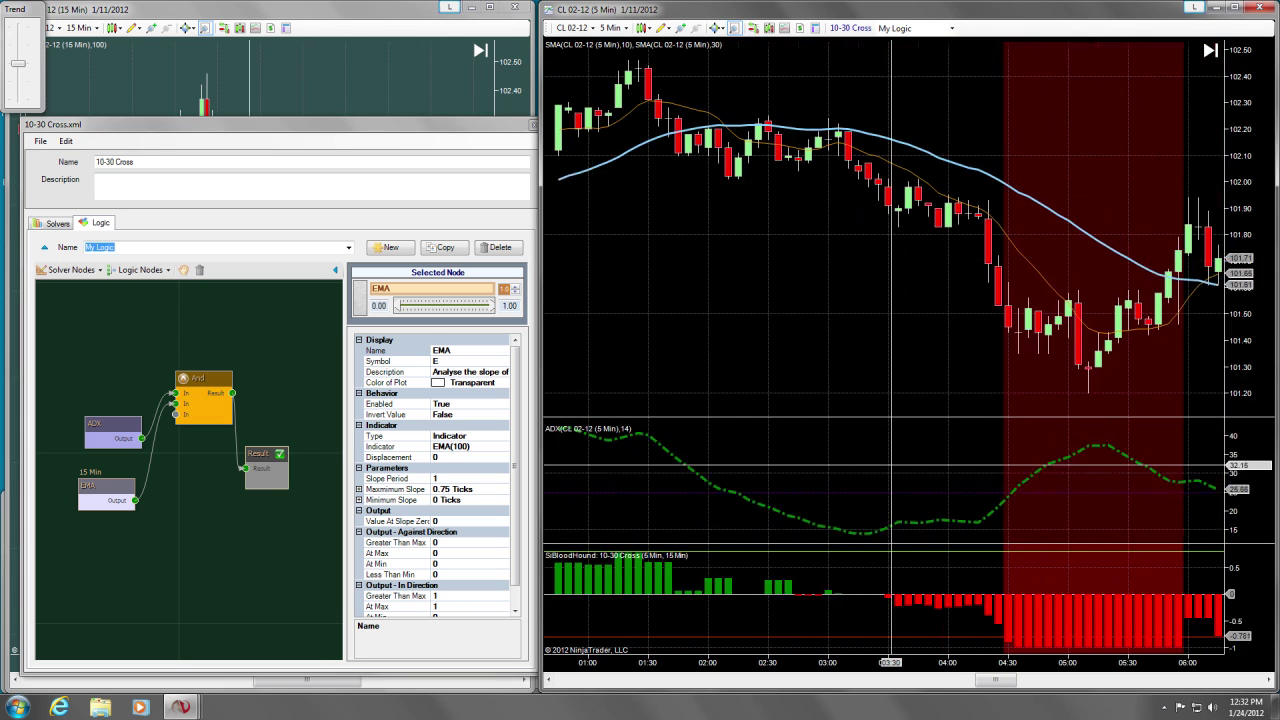
{"action": "scroll", "coordinate": [890, 465], "scroll_direction": "left", "scroll_amount": 20}
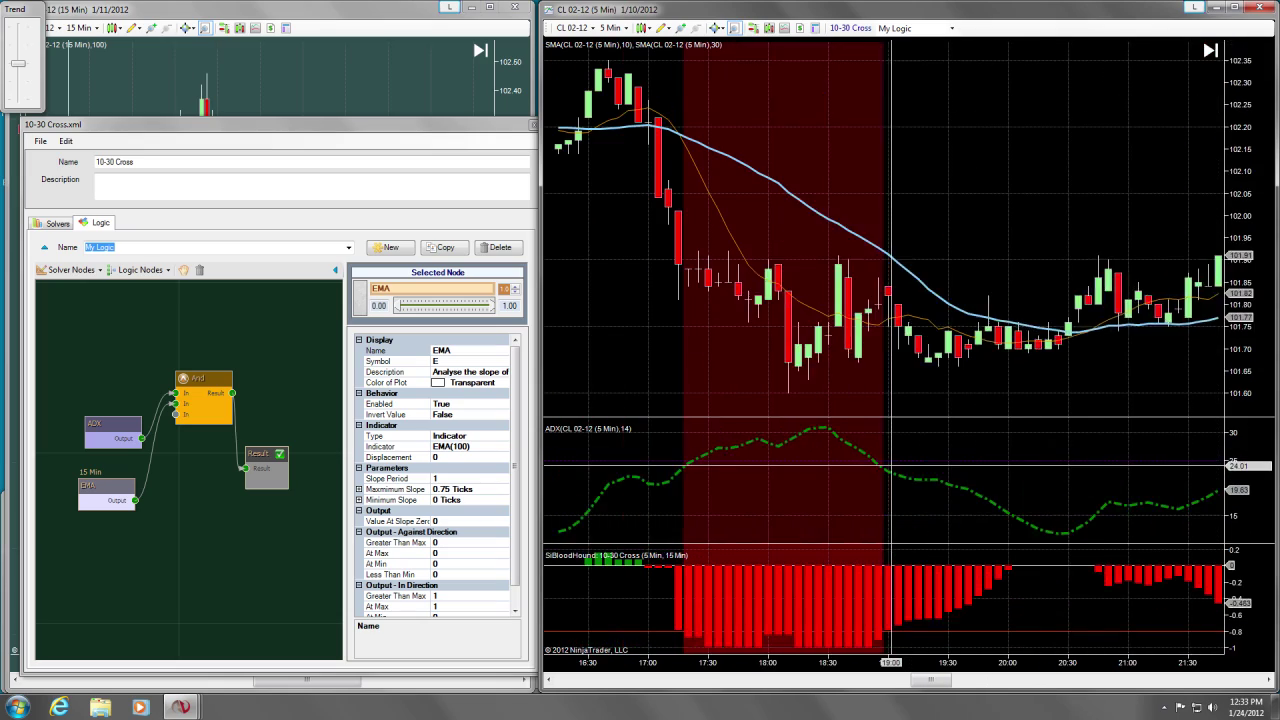
{"action": "scroll", "coordinate": [890, 465], "scroll_direction": "left", "scroll_amount": 20}
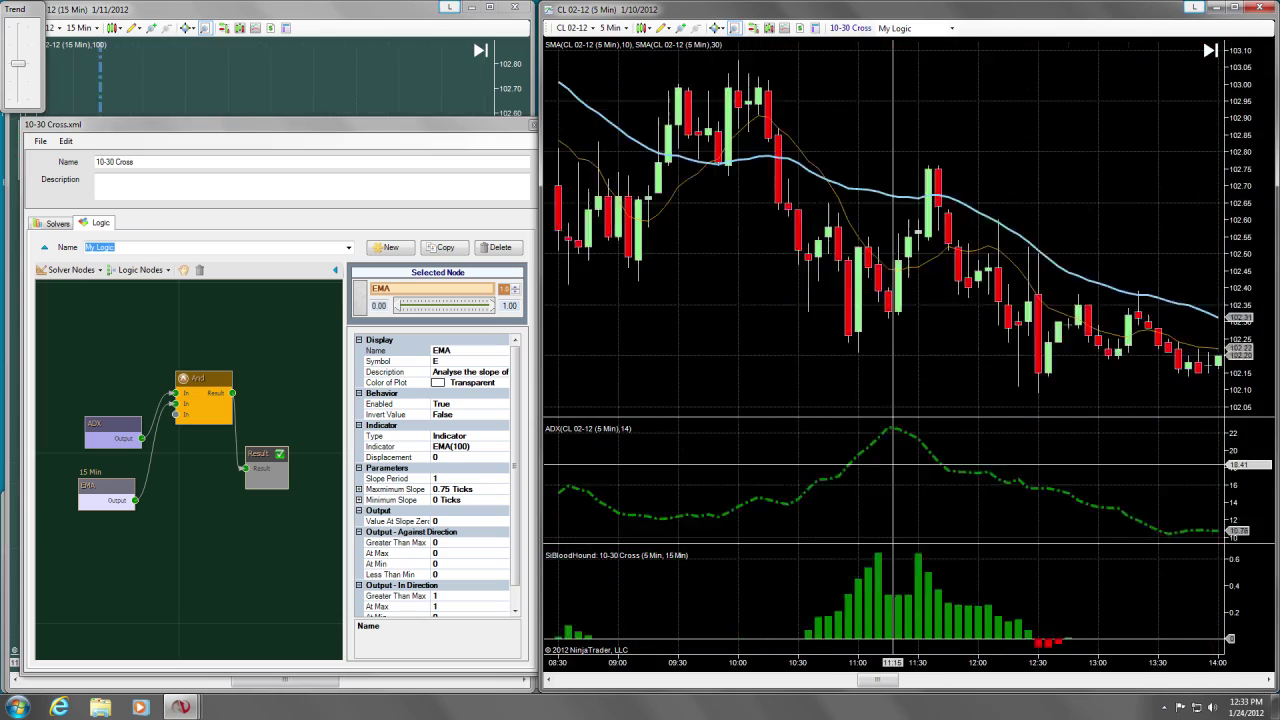
{"action": "scroll", "coordinate": [890, 465], "scroll_direction": "left", "scroll_amount": 10}
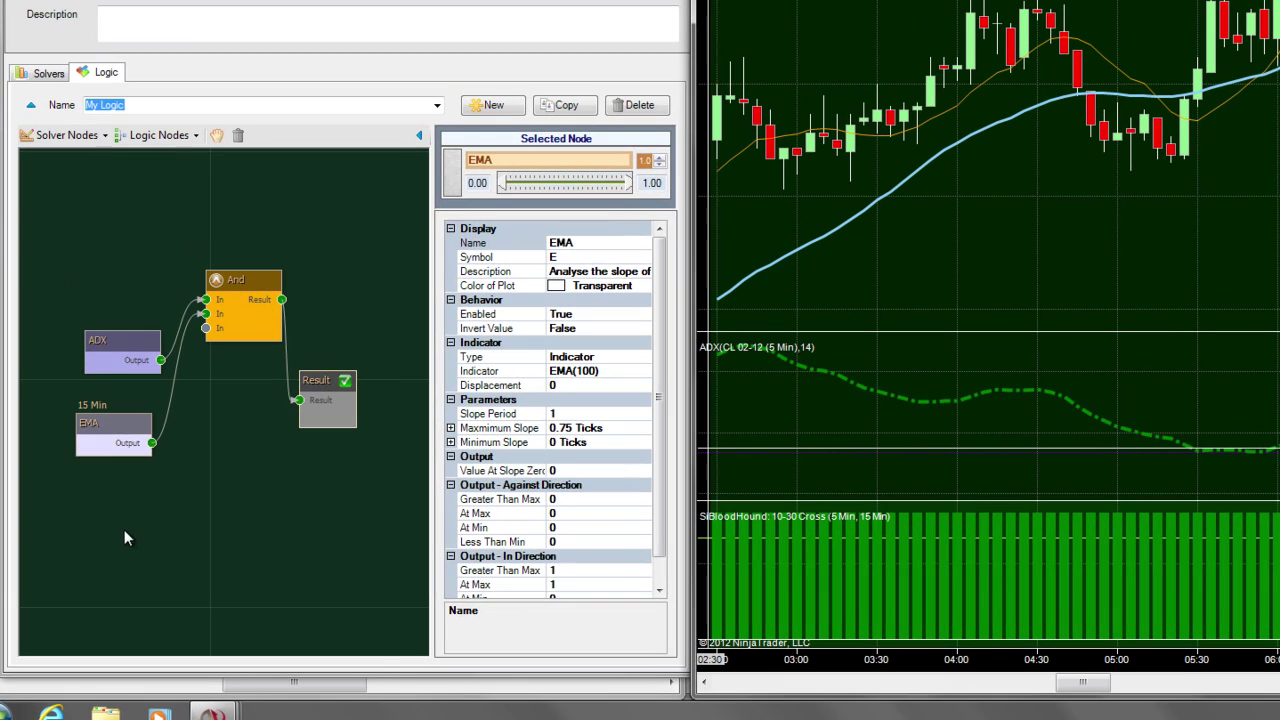
Step: Add a default-timeframe 10-30 Cross node below EMA and wire its output into the And node
{"action": "right_click", "coordinate": [132, 533]}
{"action": "mouse_move", "coordinate": [250, 612]}
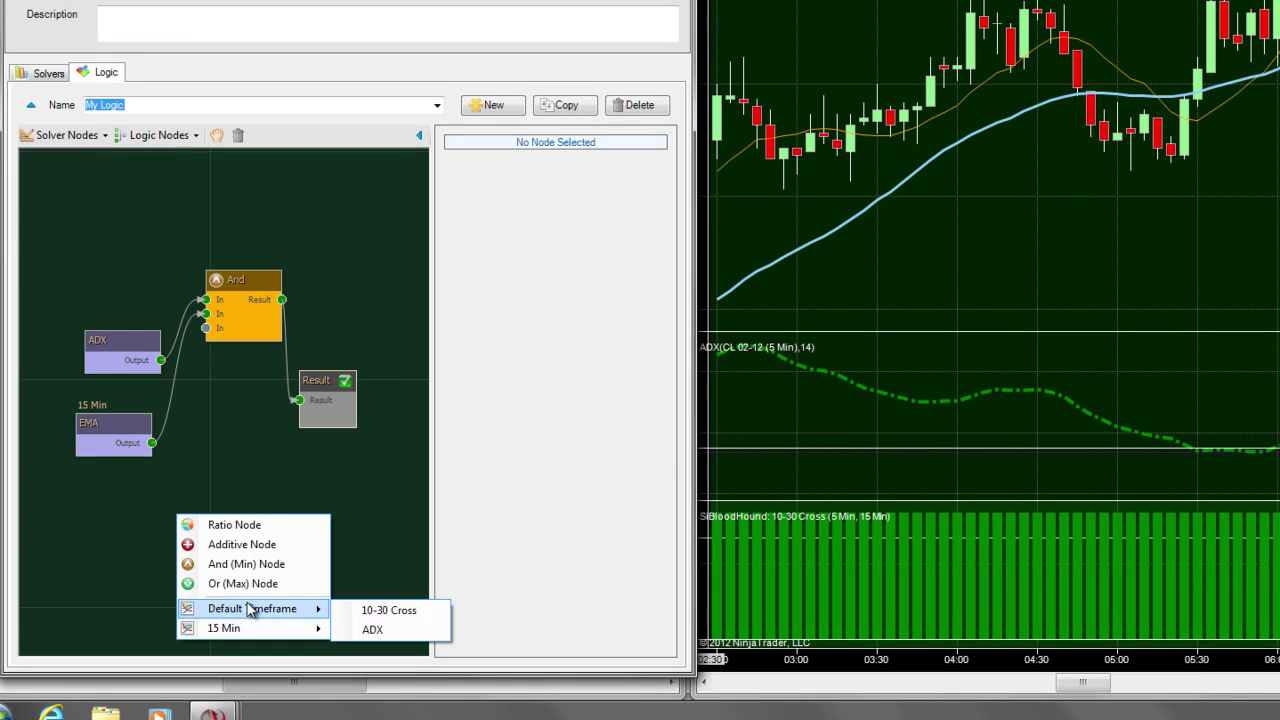
{"action": "left_click", "coordinate": [380, 610]}
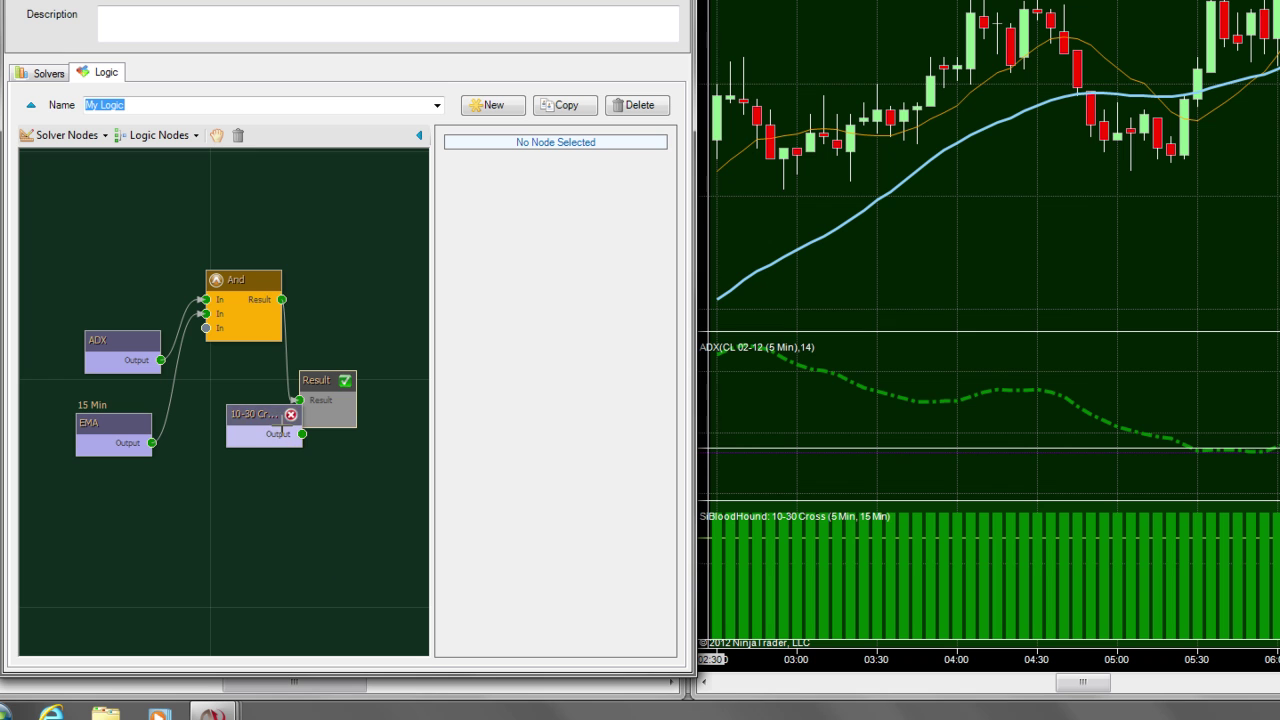
{"action": "left_click_drag", "start_coordinate": [259, 421], "coordinate": [124, 512]}
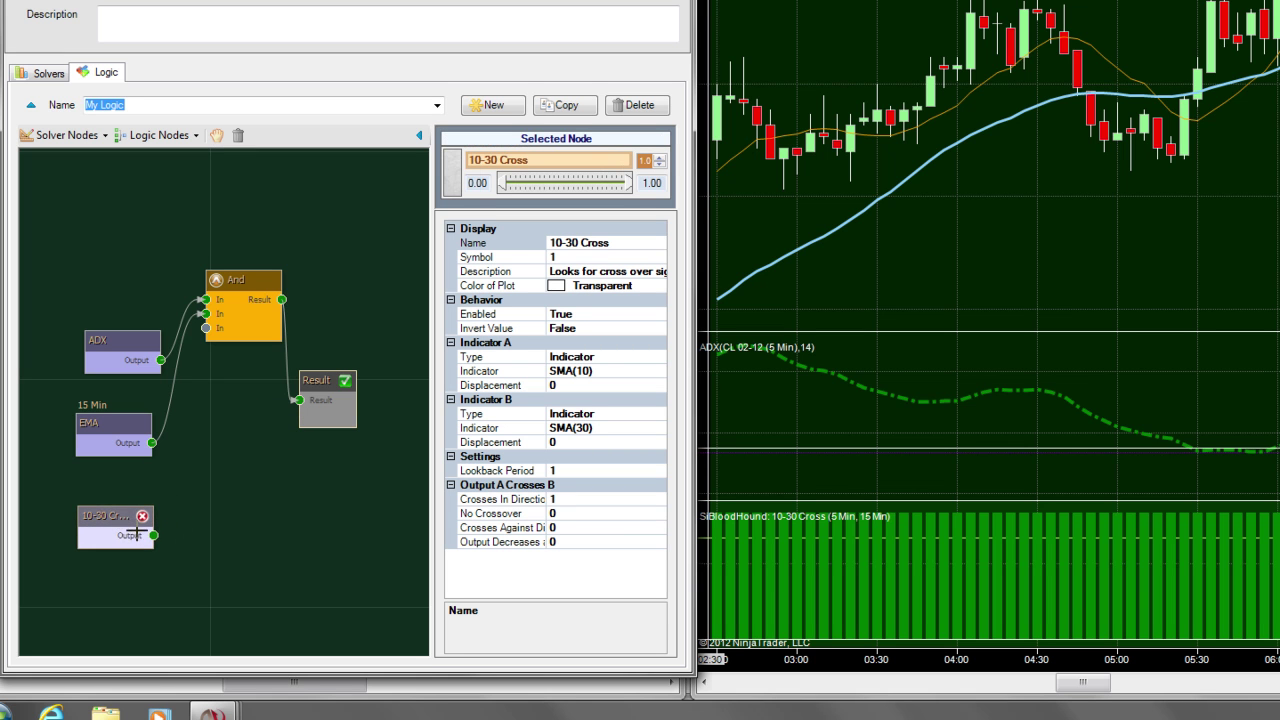
{"action": "left_click_drag", "start_coordinate": [220, 415], "coordinate": [207, 327]}
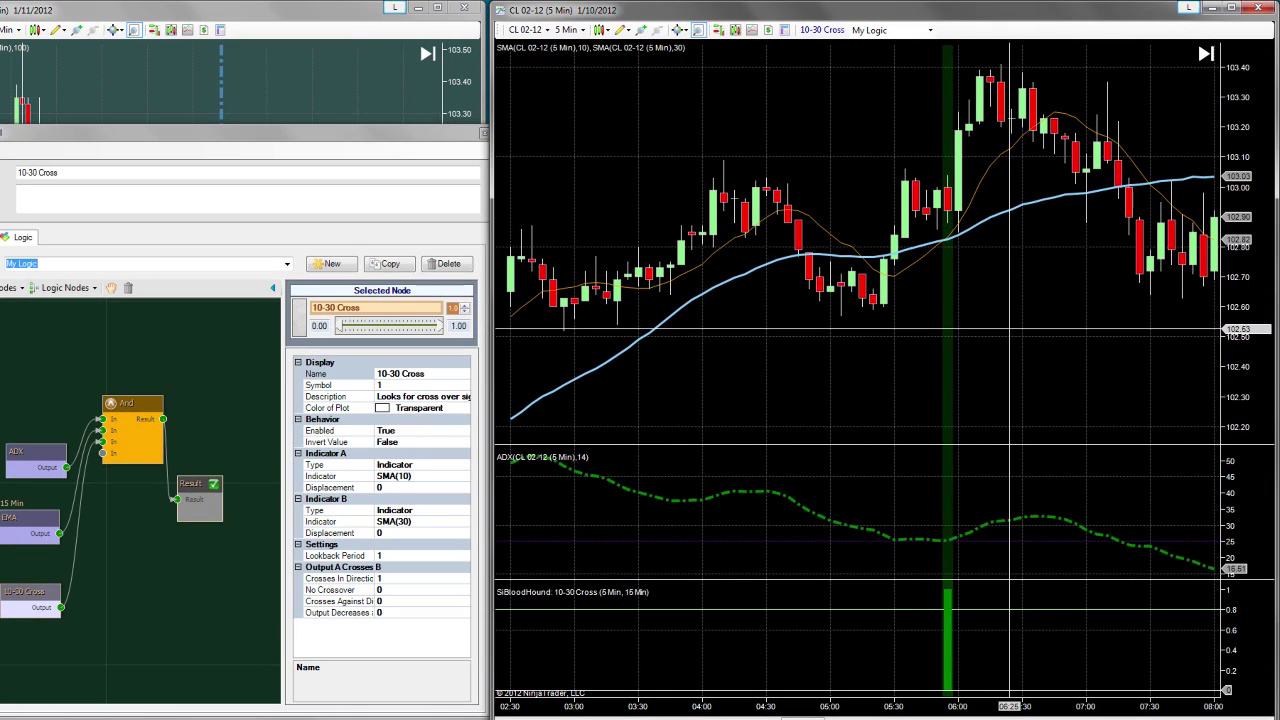
{"action": "scroll", "coordinate": [1010, 328], "scroll_direction": "left", "scroll_amount": 10}
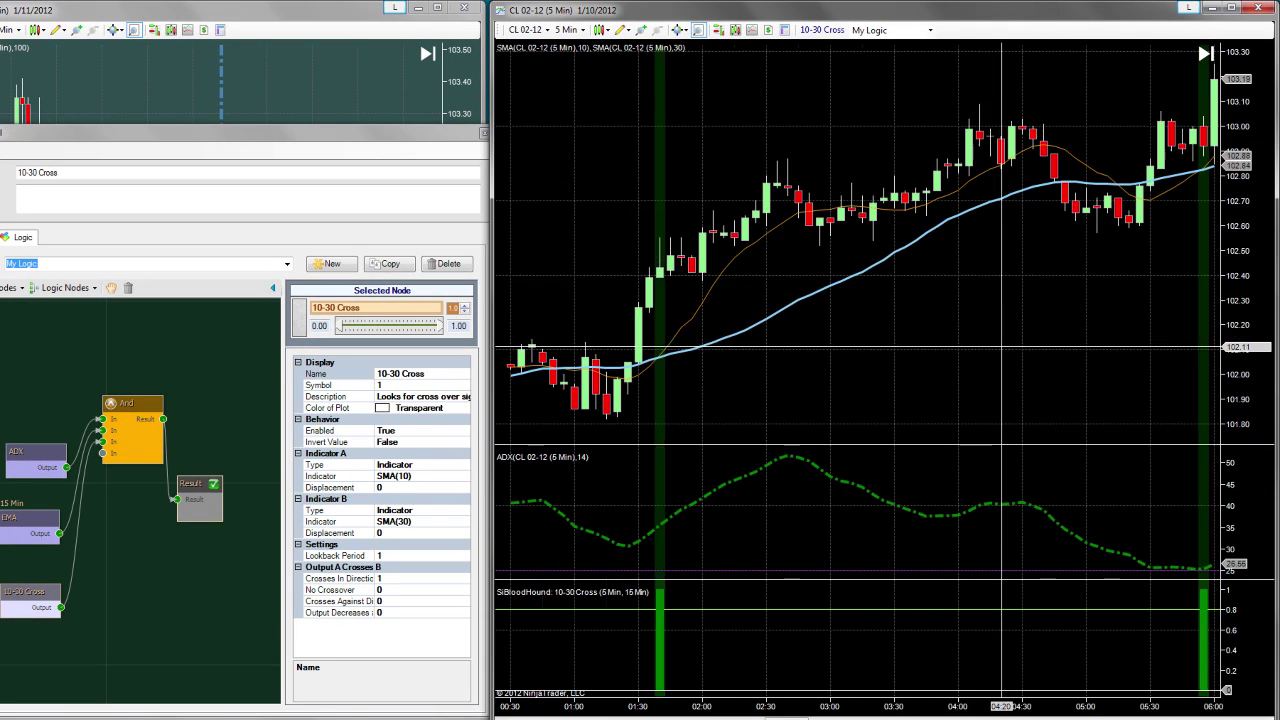